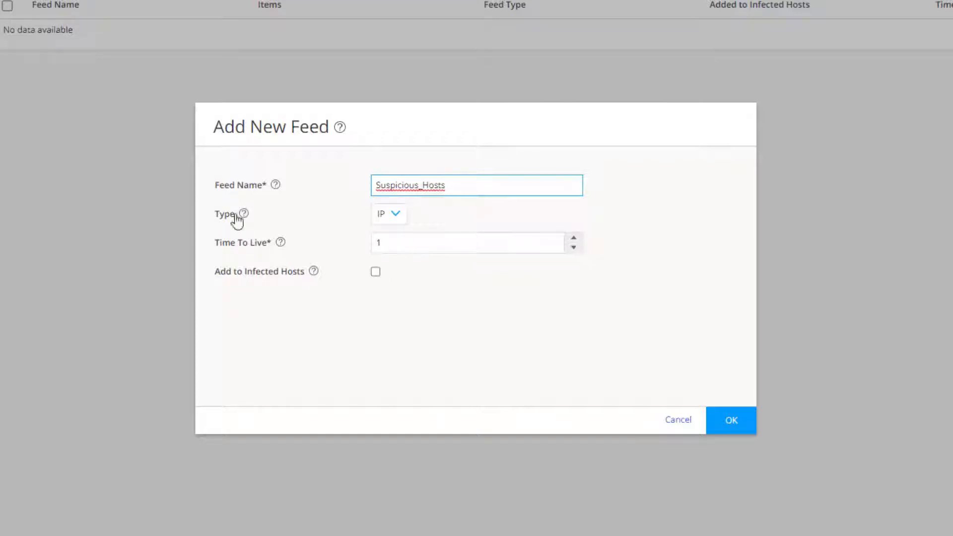
- Create the Suspicious_Hosts feed with type IP and a Time To Live of 1 day, not added to infected hosts
{"action": "left_click", "coordinate": [388, 216]}
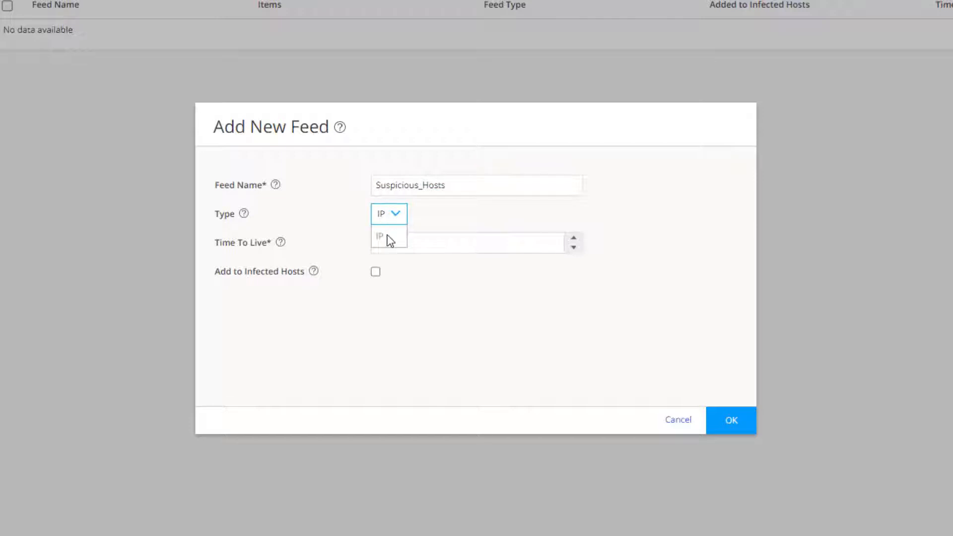
{"action": "left_click", "coordinate": [438, 214]}
{"action": "mouse_move", "coordinate": [283, 248]}
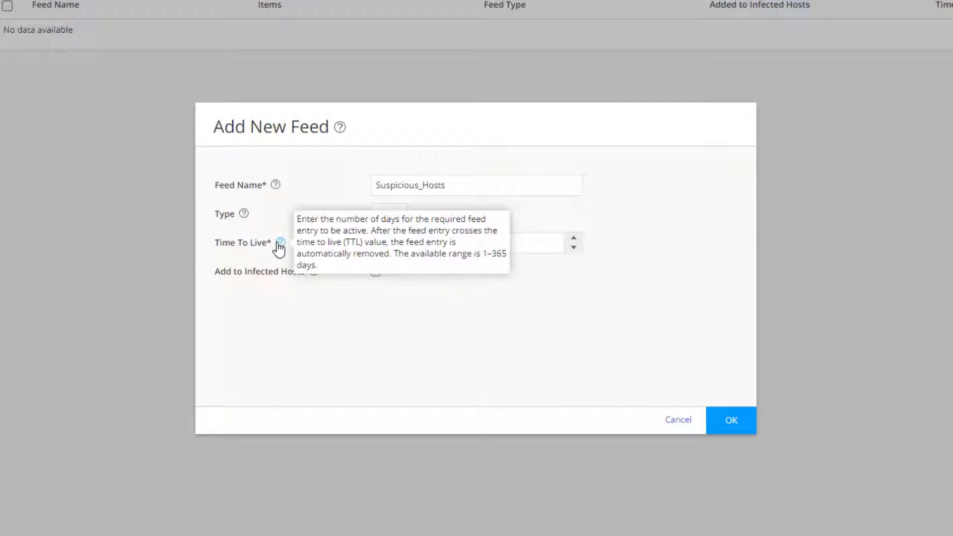
{"action": "left_click", "coordinate": [732, 417]}
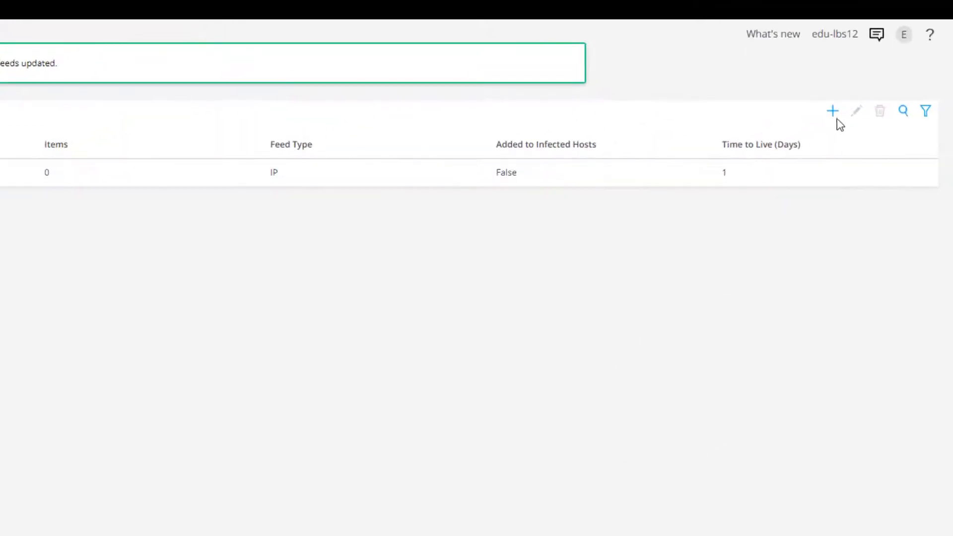
- Add a second feed named Bad_Internet_Nodes with type IP and a Time To Live of 1 day
{"action": "left_click", "coordinate": [833, 111]}
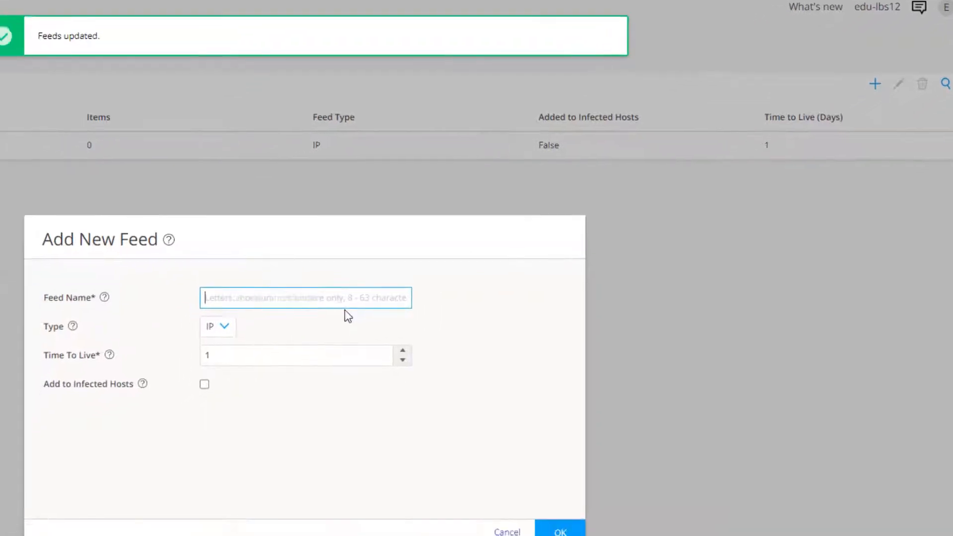
{"action": "type", "text": "Bad_Internet_Nodes"}
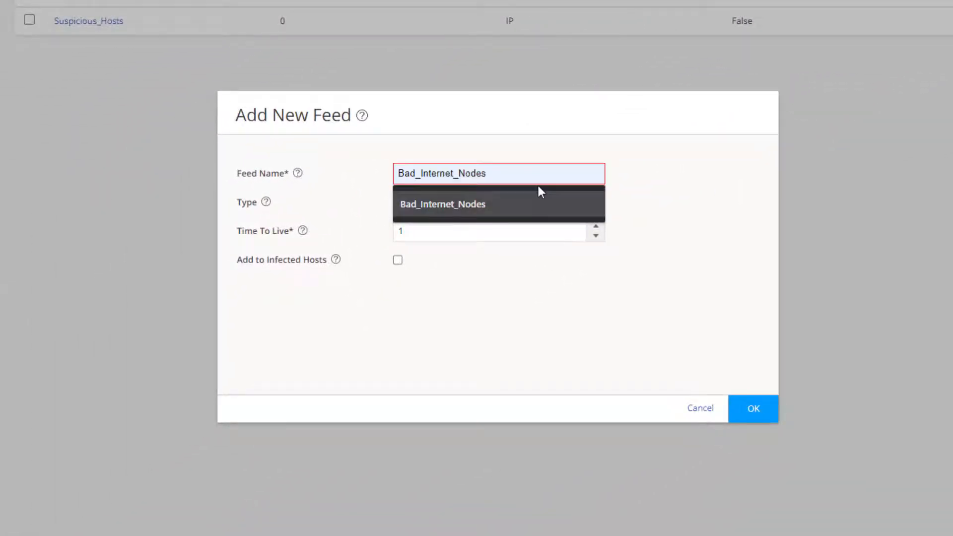
{"action": "left_click", "coordinate": [538, 188]}
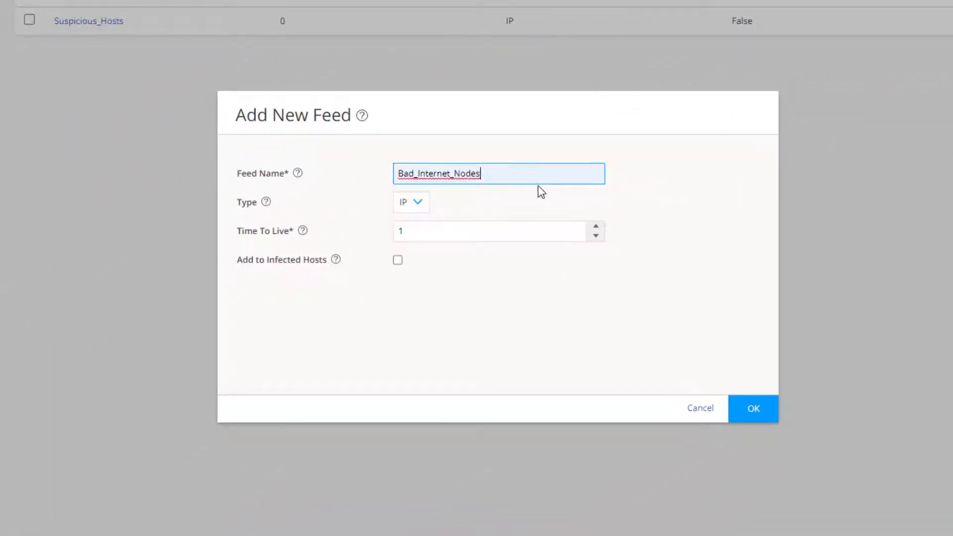
{"action": "left_click", "coordinate": [437, 256]}
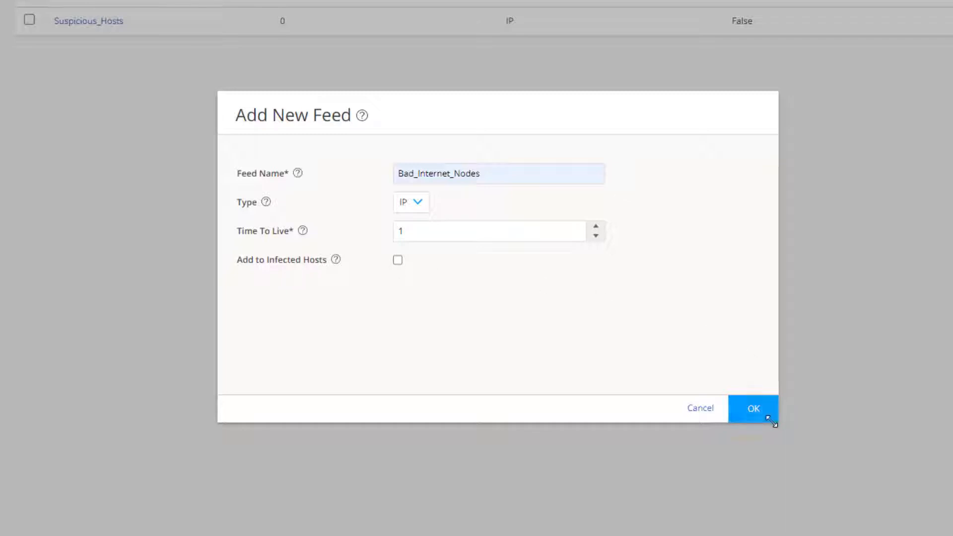
{"action": "left_click", "coordinate": [749, 409]}
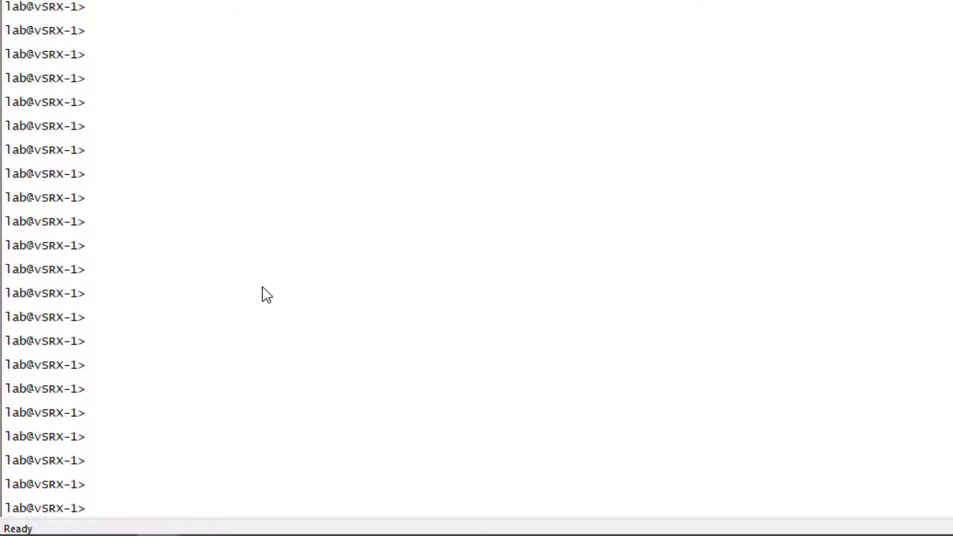
- Switch to the vSRX-1 terminal session and run show services security-intelligence category summary
{"action": "type", "text": "show services "}
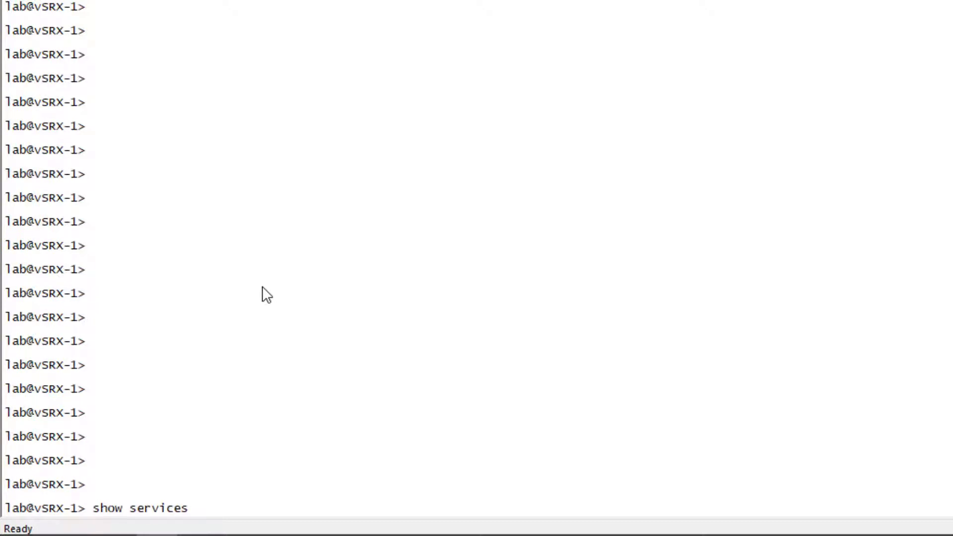
{"action": "type", "text": "security-intelligence "}
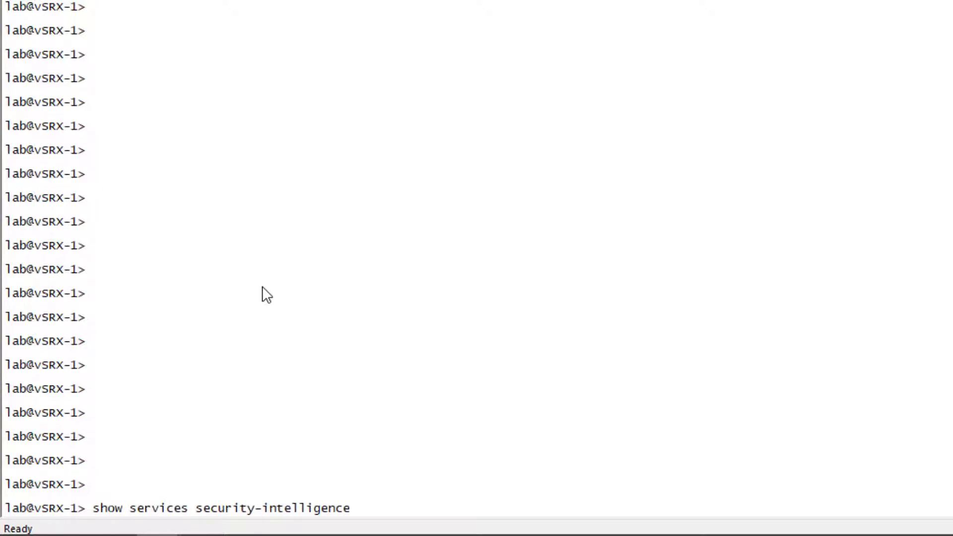
{"action": "type", "text": "category summary"}
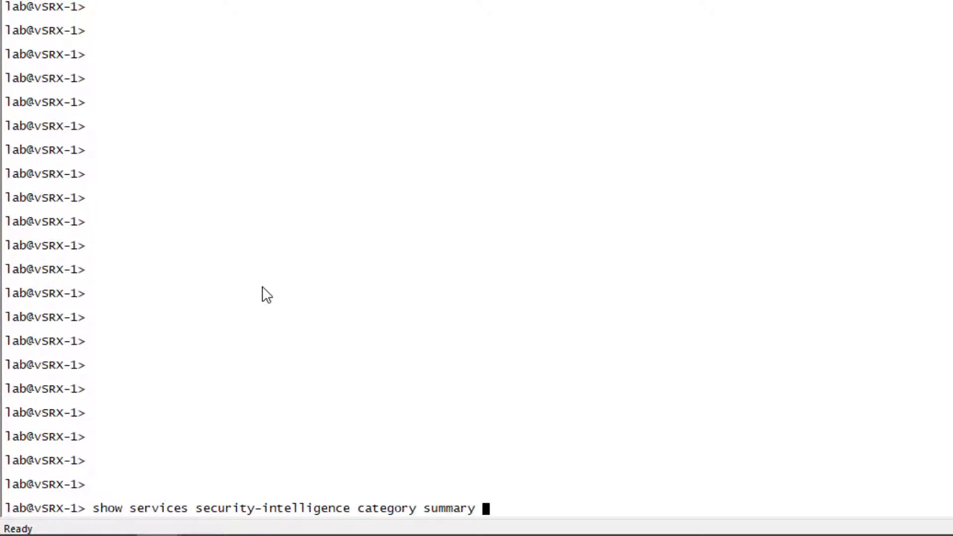
{"action": "key", "text": "Return"}
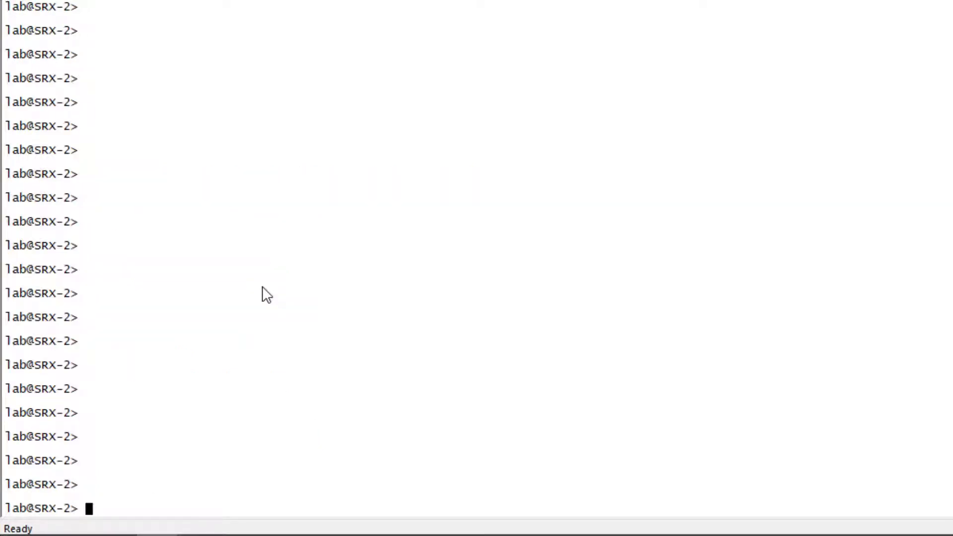
- Run show services security-intelligence category summary in the SRX-2 session to check its feeds
{"action": "type", "text": "show services sec"}
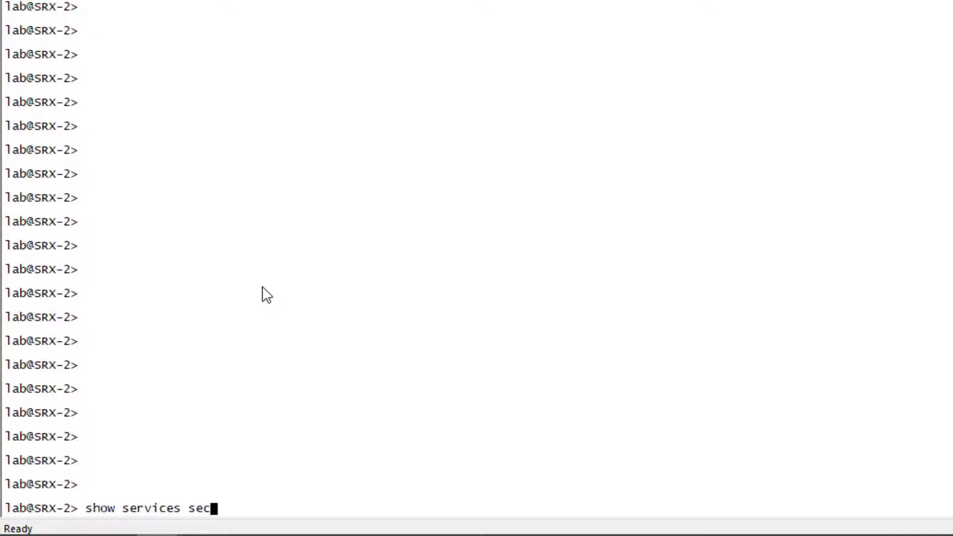
{"action": "type", "text": "urity-intelligence category summary"}
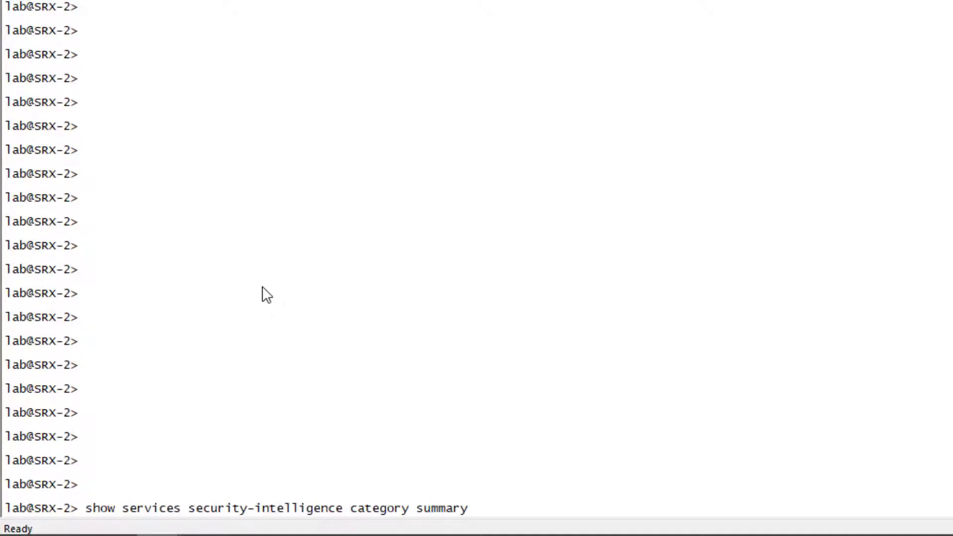
{"action": "key", "text": "Return"}
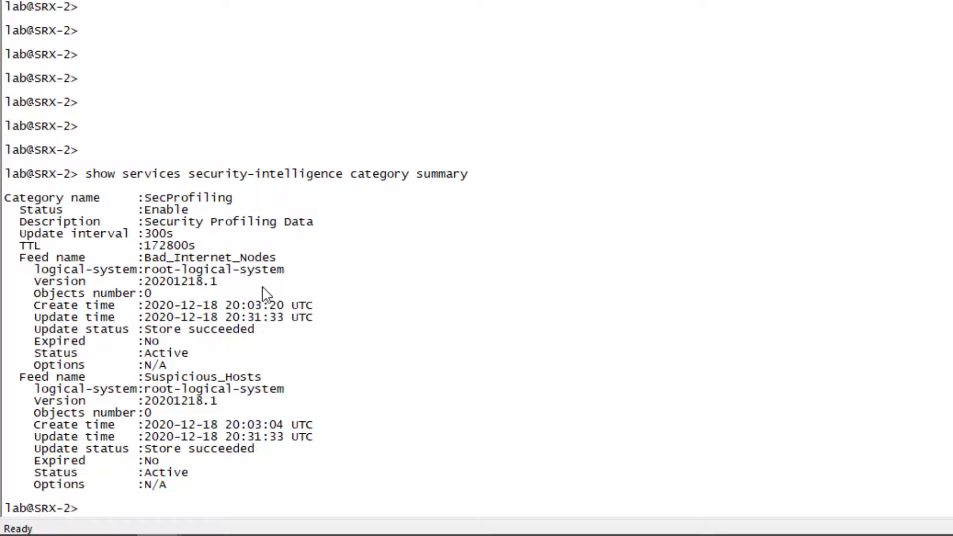
- Switch to the SRX-3 session and run show services security-intelligence category summary there
{"action": "key", "text": "ctrl+Tab"}
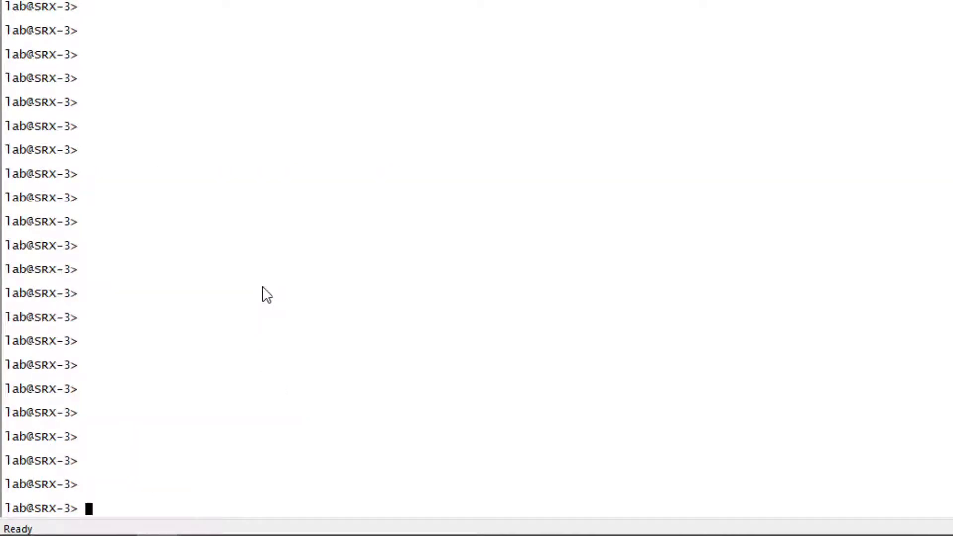
{"action": "type", "text": "show security"}
{"action": "key", "text": "ctrl+w"}
{"action": "type", "text": "se"}
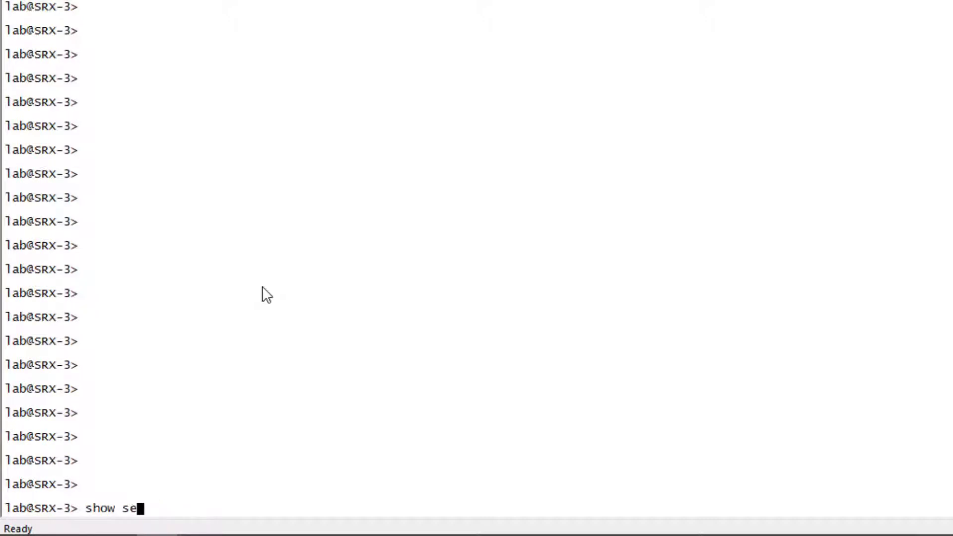
{"action": "type", "text": "rvices security-intelligence category su"}
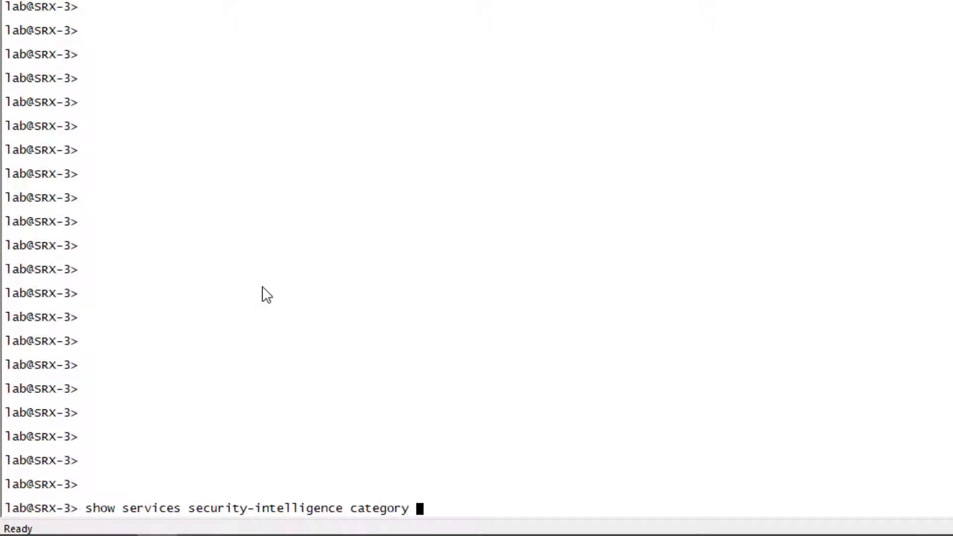
{"action": "type", "text": "mmary"}
{"action": "key", "text": "Return"}
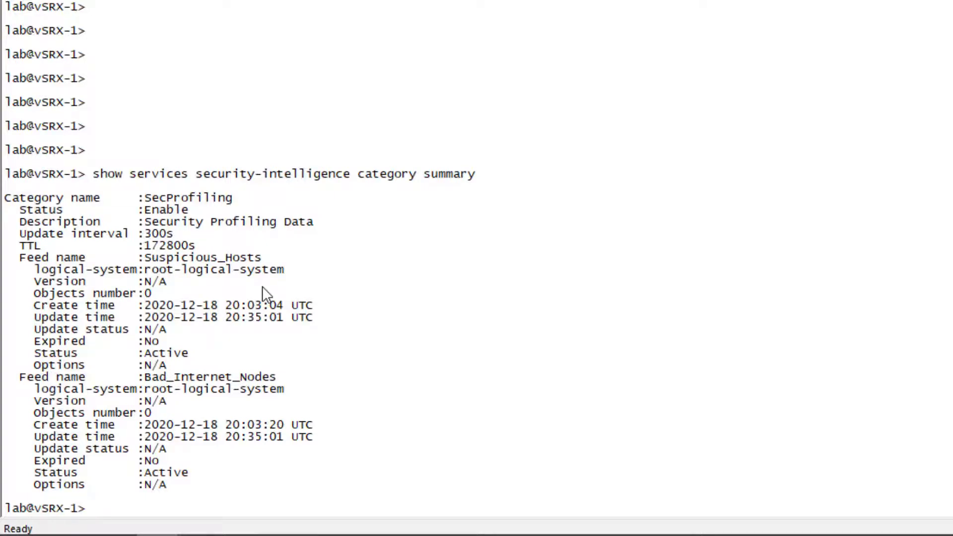
- Enter configuration mode on vSRX-1 and display the configuration of security zone TAP
{"action": "type", "text": "configure"}
{"action": "key", "text": "Return"}
{"action": "type", "text": "sh"}
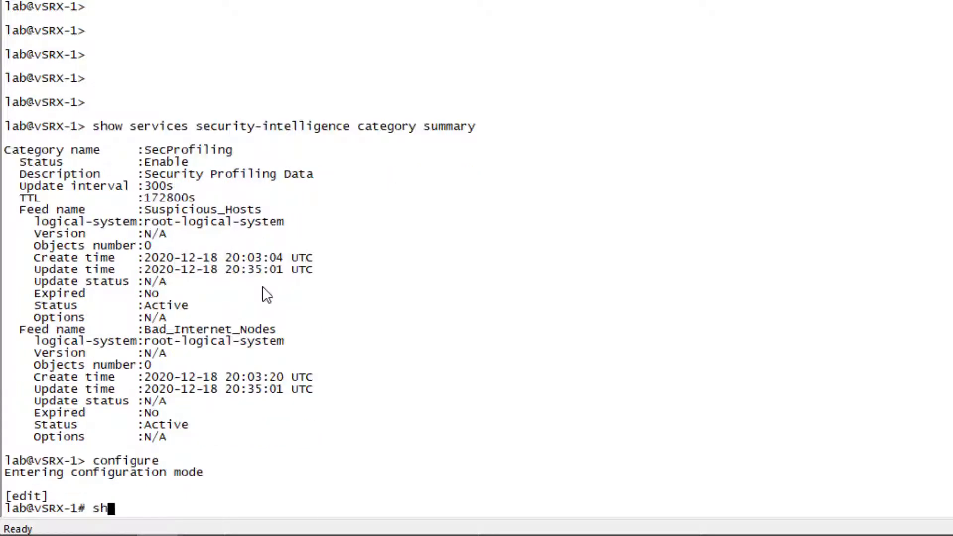
{"action": "type", "text": "ow security zones security-zone"}
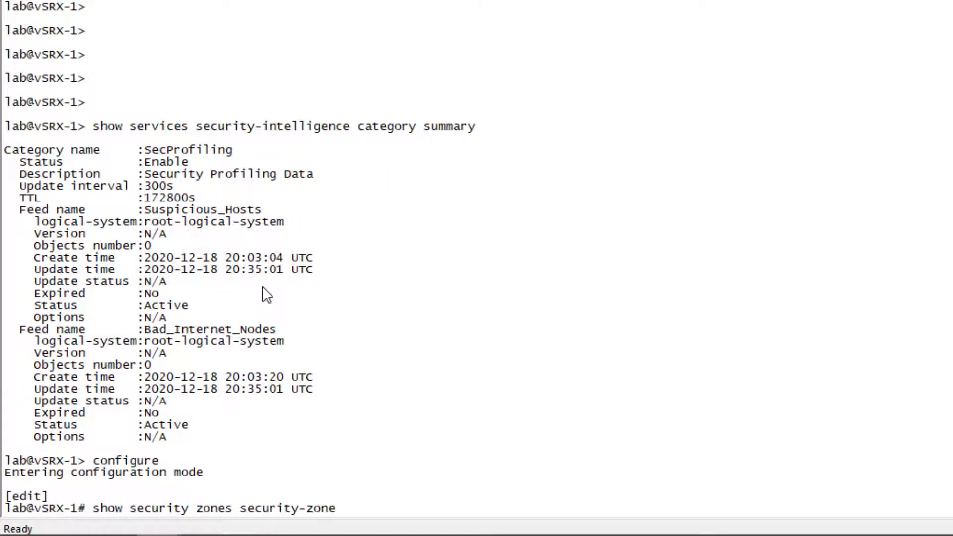
{"action": "type", "text": " TAP"}
{"action": "key", "text": "Return"}
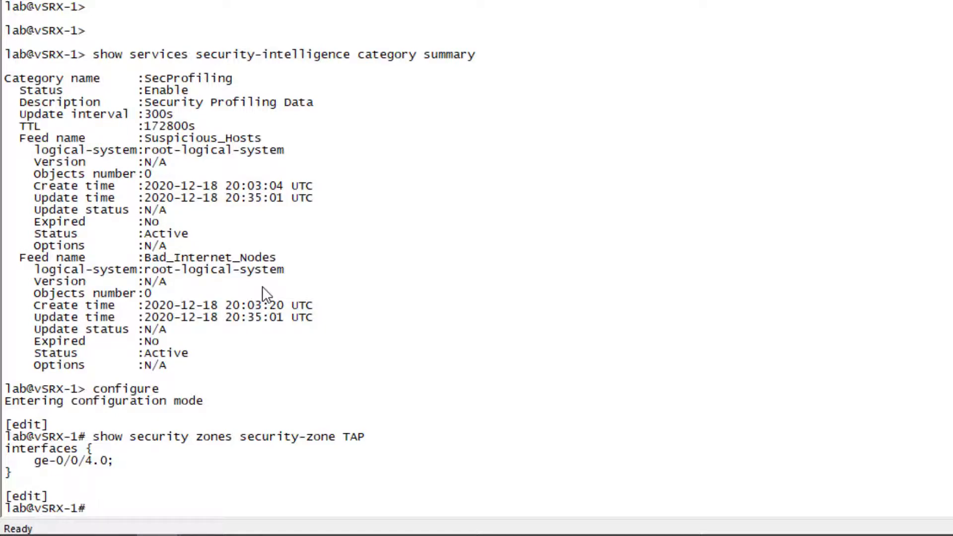
- Display the configuration of interface ge-0/0/4 and the security forwarding-options on vSRX-1
{"action": "type", "text": "show interfaces ge-0/0/4"}
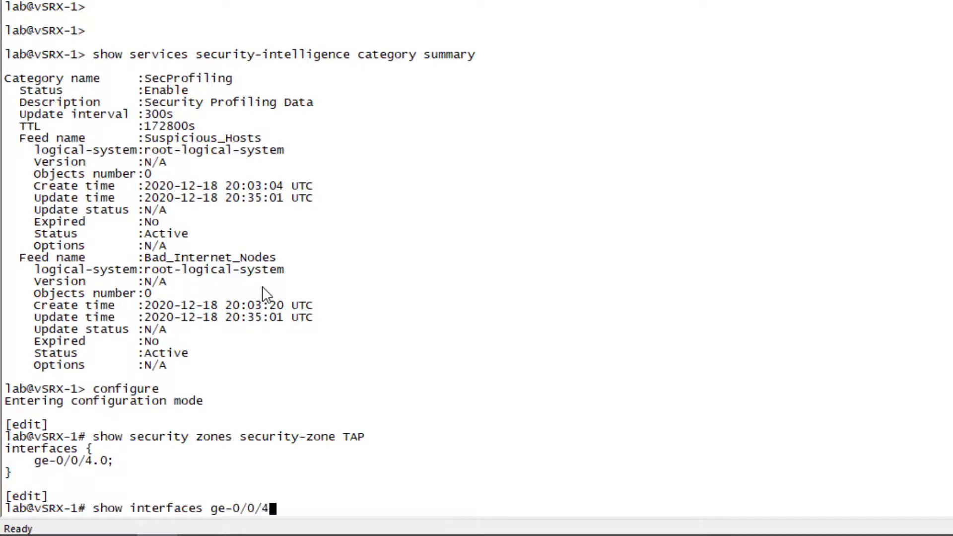
{"action": "key", "text": "Return"}
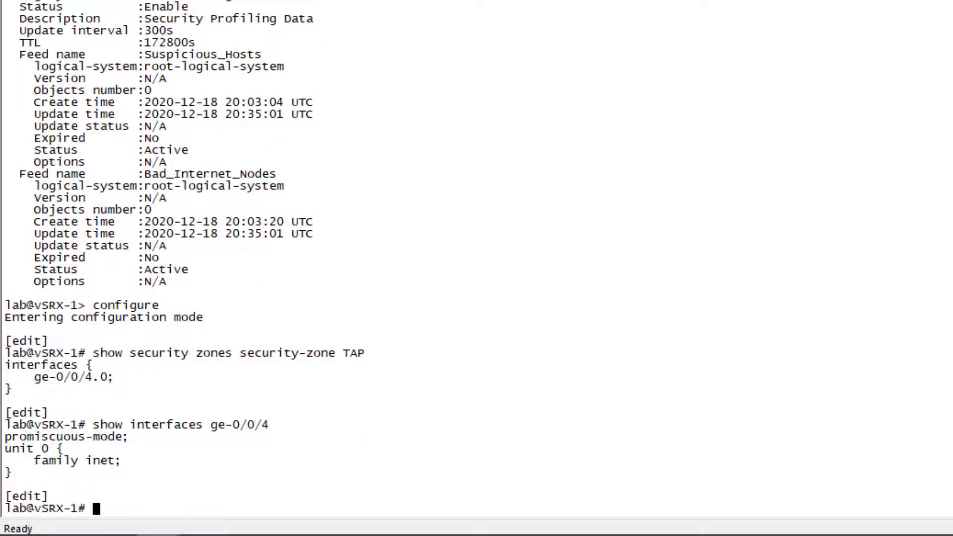
{"action": "type", "text": "show security forwarding-"}
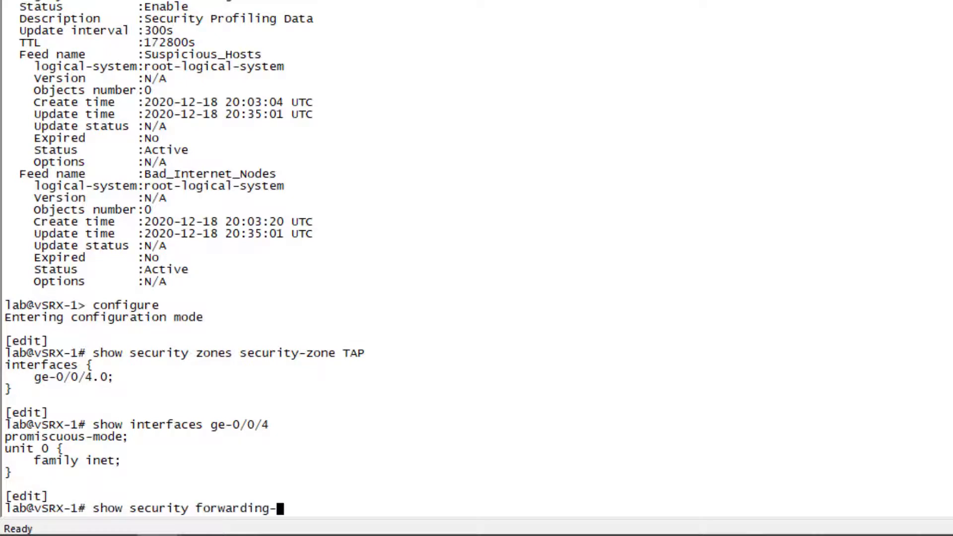
{"action": "type", "text": "options"}
{"action": "key", "text": "Return"}
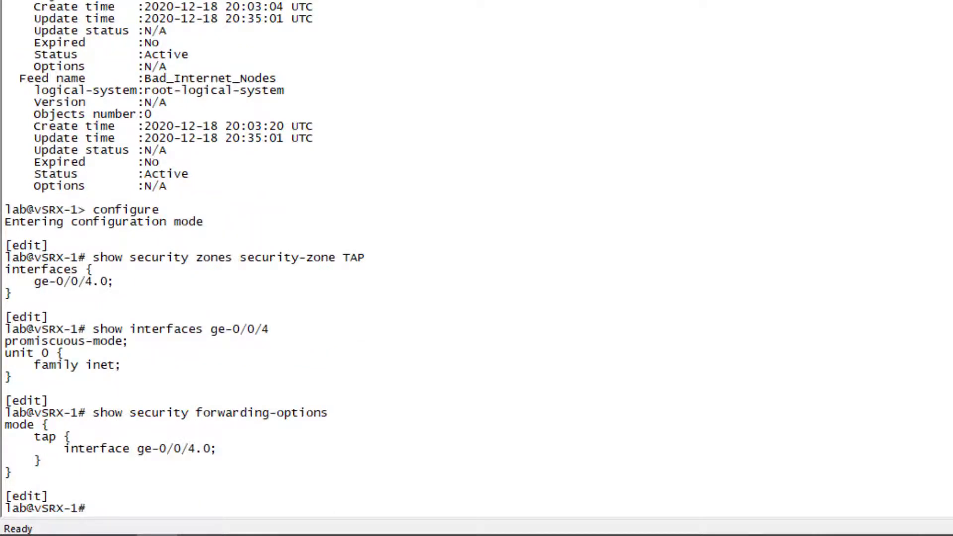
- Enter the security policies hierarchy from-zone TAP to-zone TAP and show its current configuration
{"action": "type", "text": "edit security policies from-zone "}
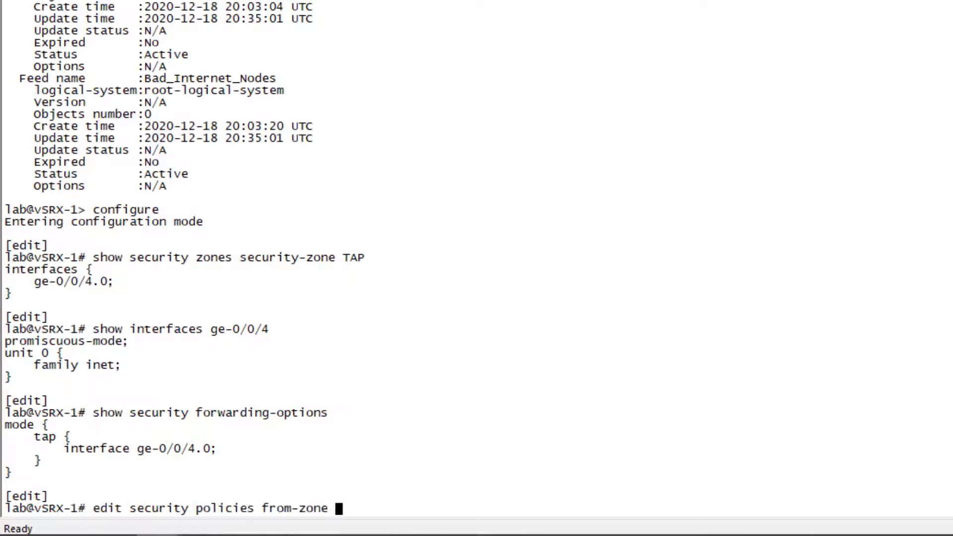
{"action": "type", "text": "TAP to-zone TAP"}
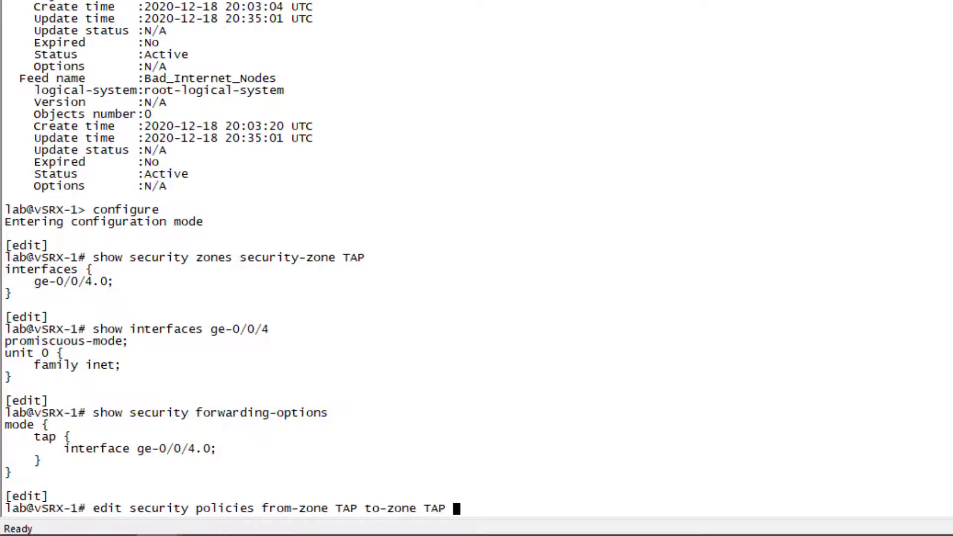
{"action": "key", "text": "Return"}
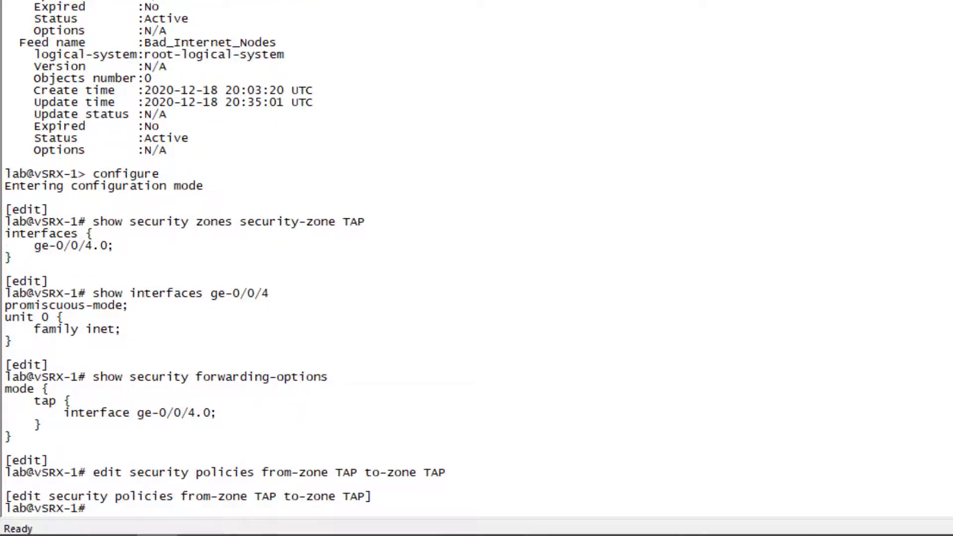
{"action": "type", "text": "show"}
{"action": "key", "text": "Return"}
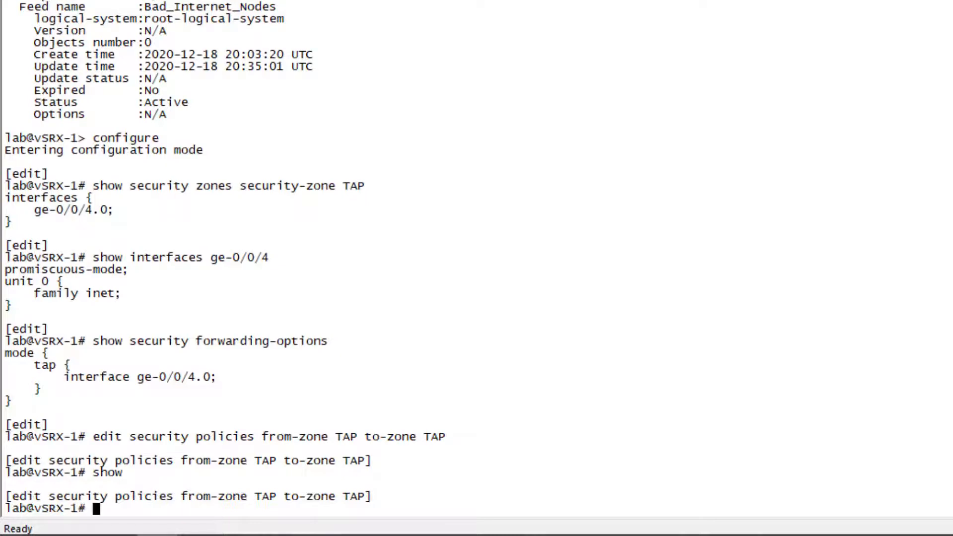
- Open a policy named inspect-traffic for editing within the TAP-to-TAP security policies
{"action": "type", "text": "edit policy inspe"}
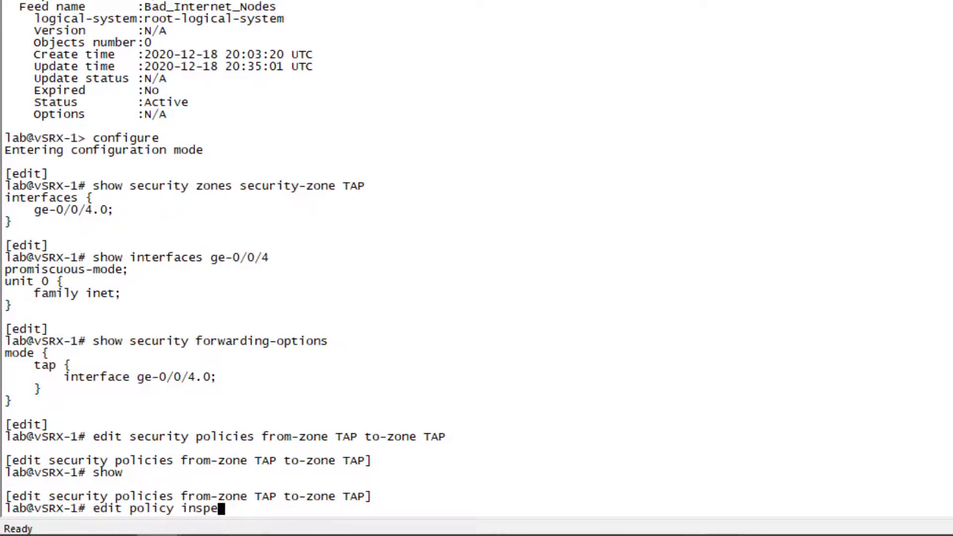
{"action": "type", "text": "ct-traffic"}
{"action": "key", "text": "Return"}
- Start the inspect-traffic match statement with source-address, destination-address and application all set to any, leaving the command open
{"action": "type", "text": "set m"}
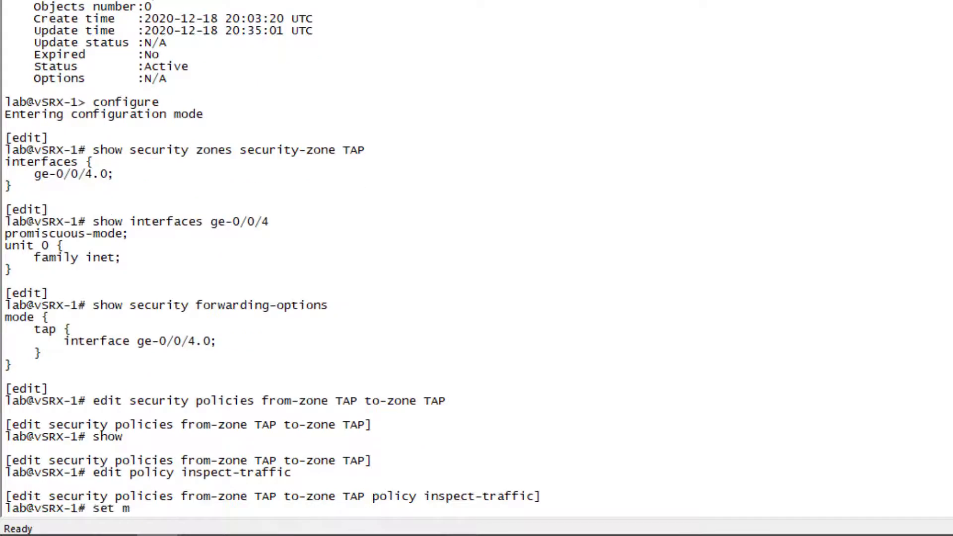
{"action": "type", "text": "atch source-address"}
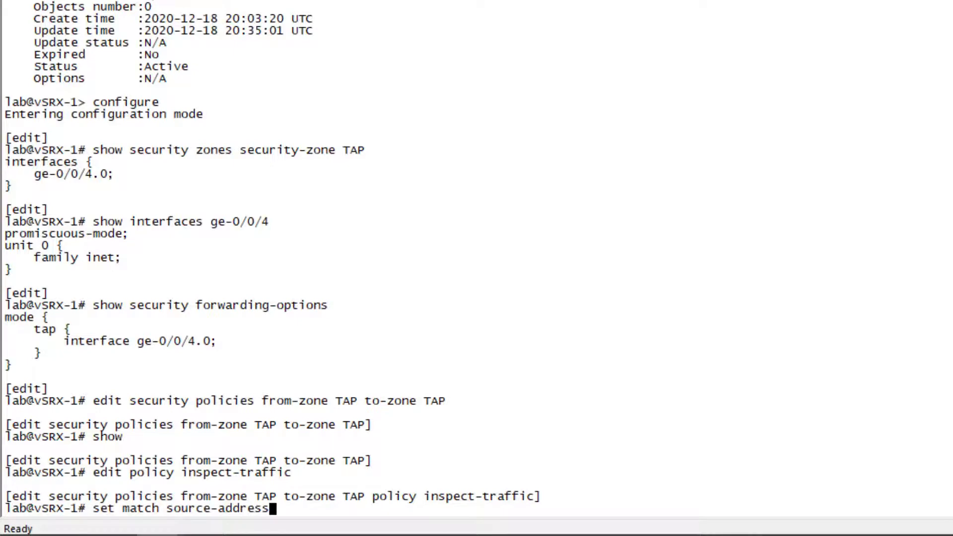
{"action": "type", "text": " any des"}
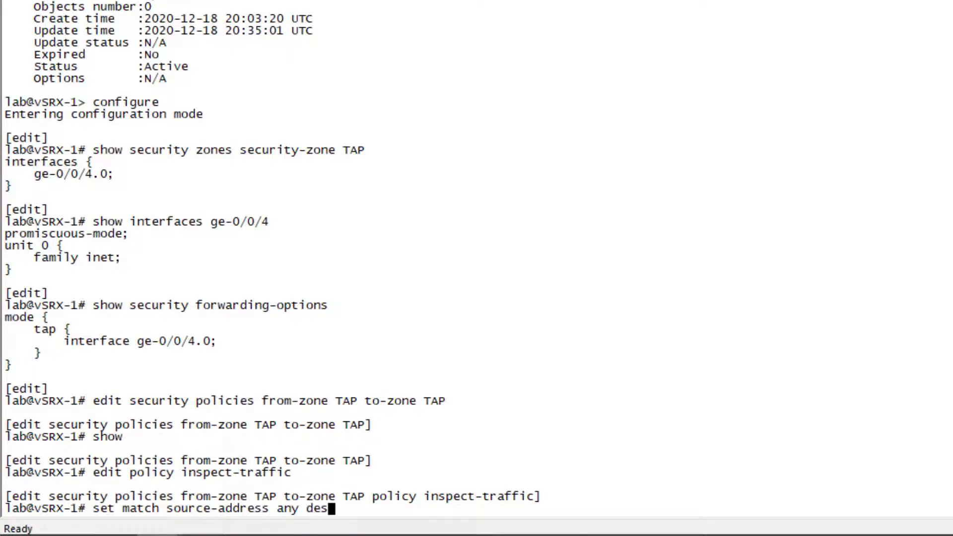
{"action": "type", "text": "tination-addressa"}
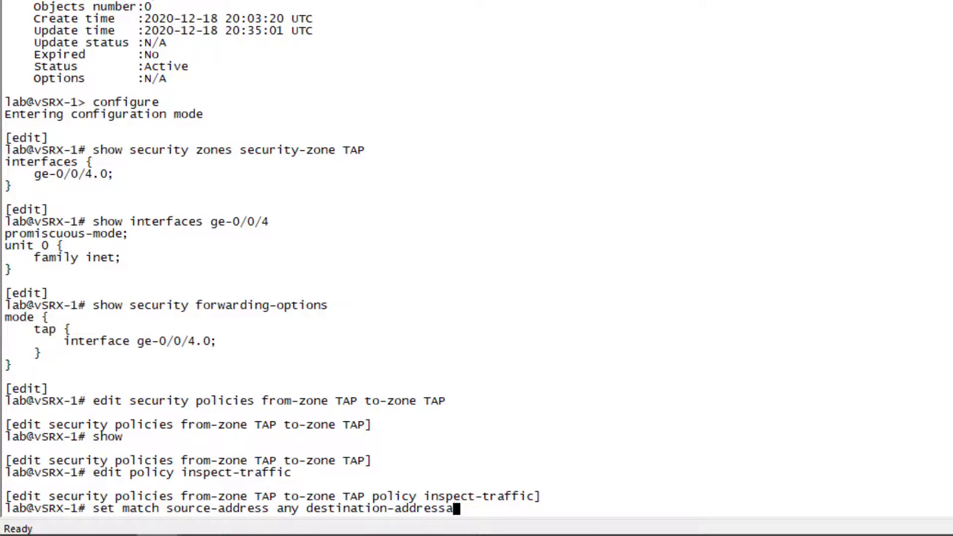
{"action": "key", "text": "BackSpace"}
{"action": "type", "text": "any application "}
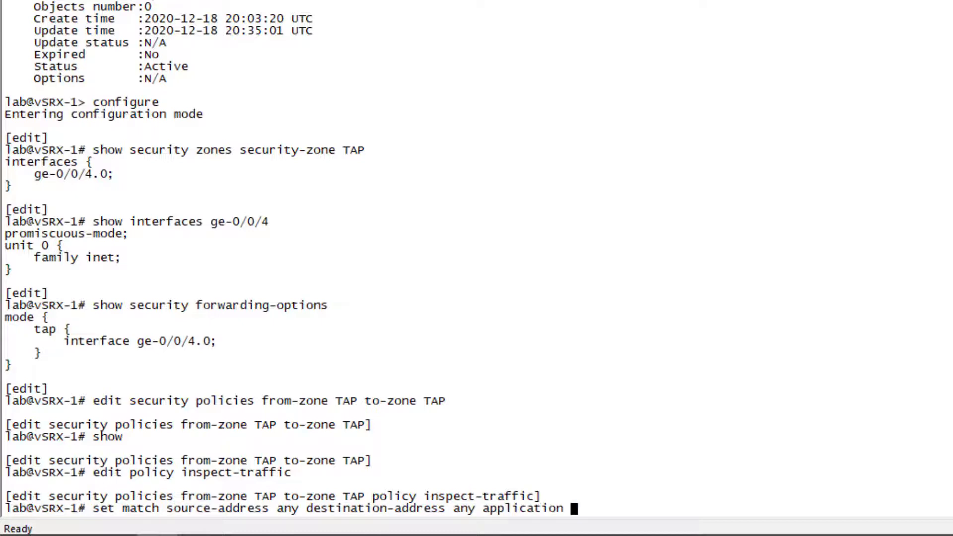
{"action": "type", "text": "any dynamic-application"}
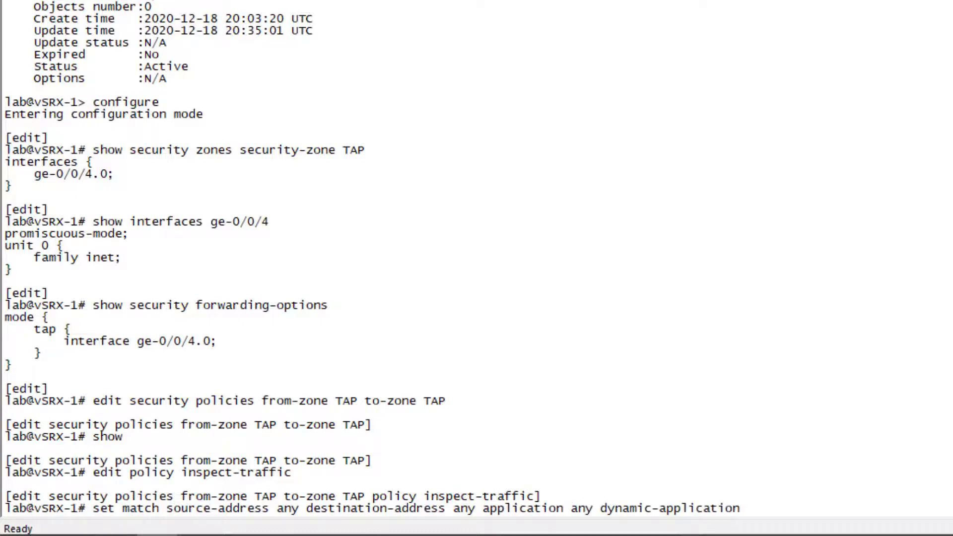
{"action": "type", "text": " [ junos:web:pro"}
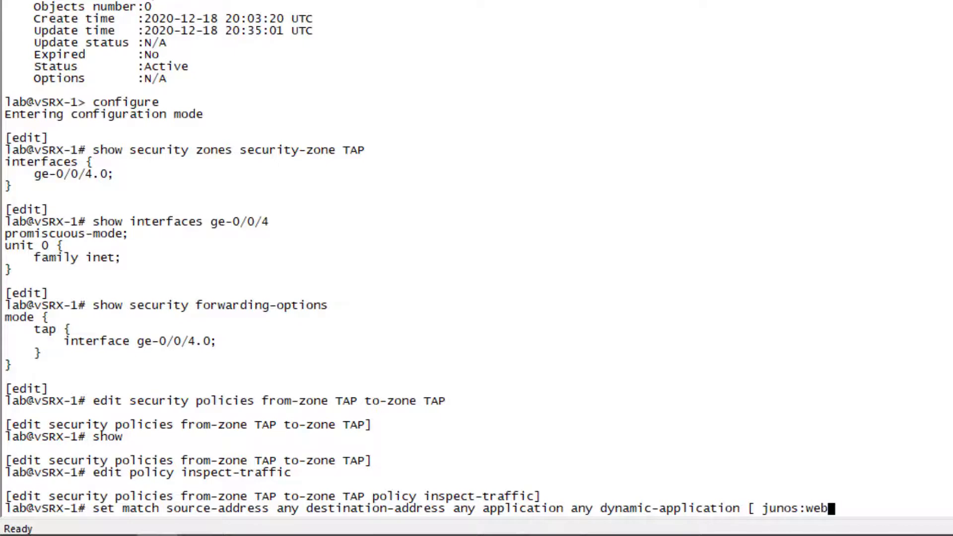
{"action": "type", "text": "xy jus"}
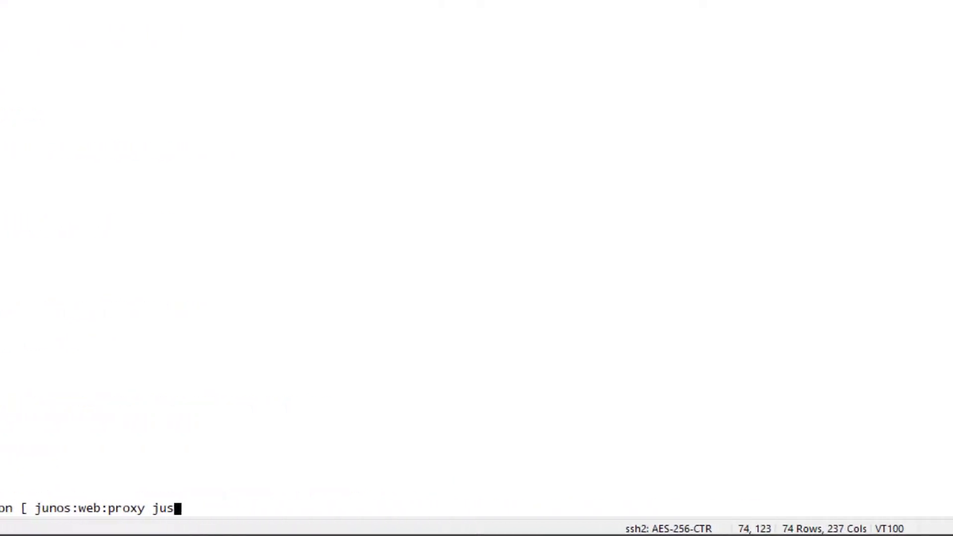
- Complete the match statement with dynamic-application list junos:web:proxy, junos:web:anonymizer, junos:TOR and junos:FACEBOOK-ACCESS, and apply it
{"action": "key", "text": "BackSpace"}
{"action": "type", "text": "nos:web:ano"}
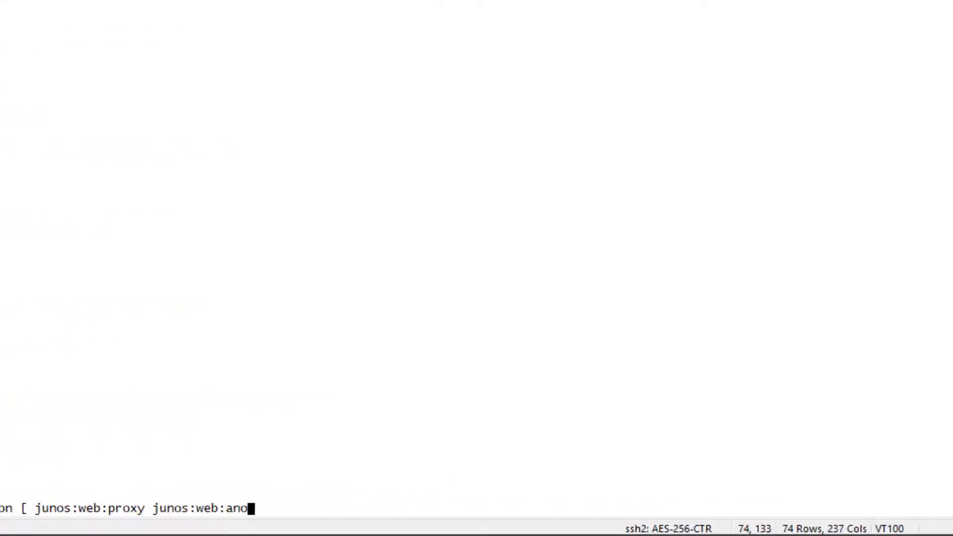
{"action": "type", "text": "nymizer junos:TOR"}
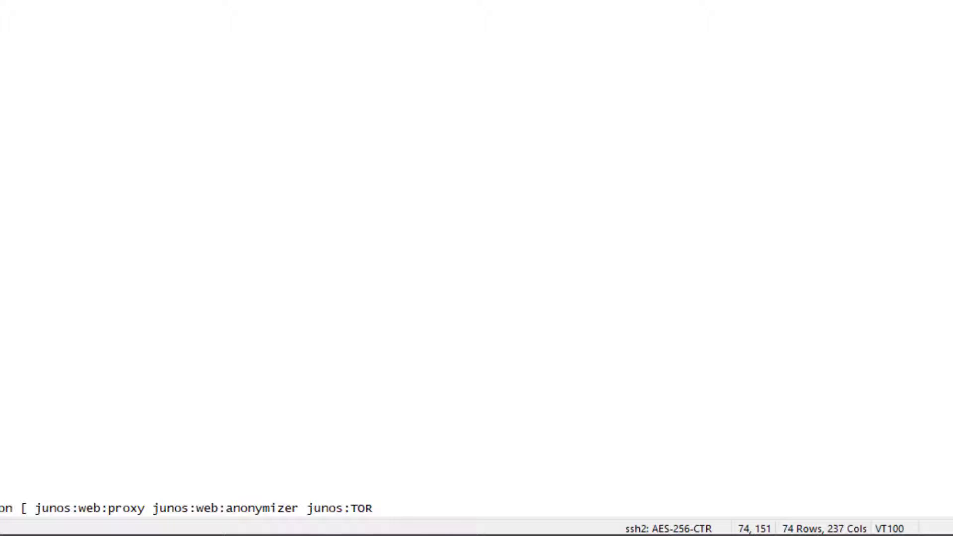
{"action": "type", "text": "junos:FAC"}
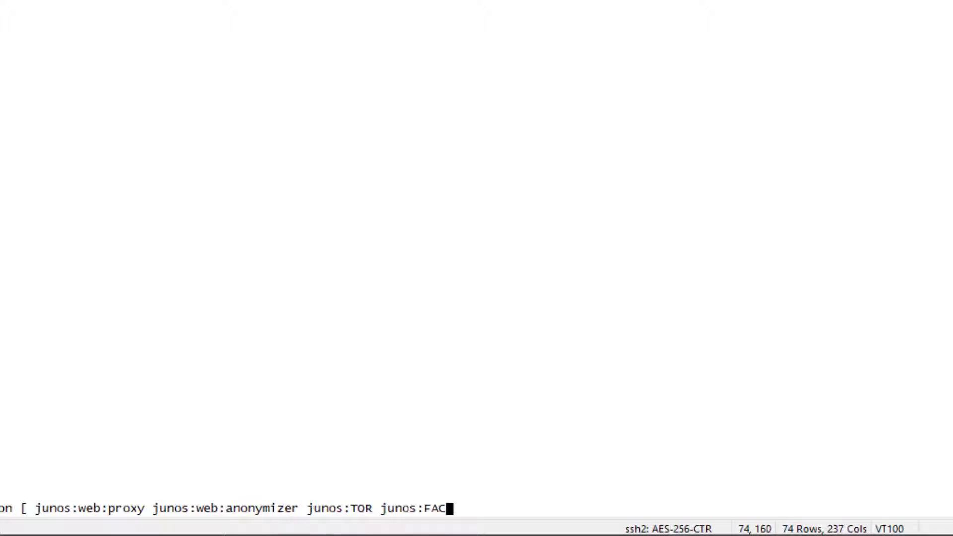
{"action": "type", "text": "E"}
{"action": "key", "text": "question"}
{"action": "type", "text": "B"}
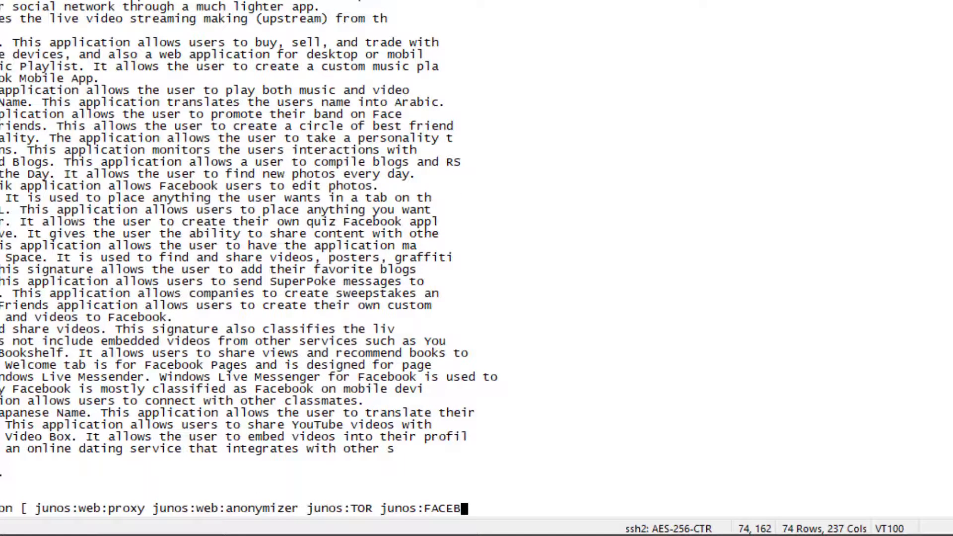
{"action": "type", "text": "OOK-ACCESS "}
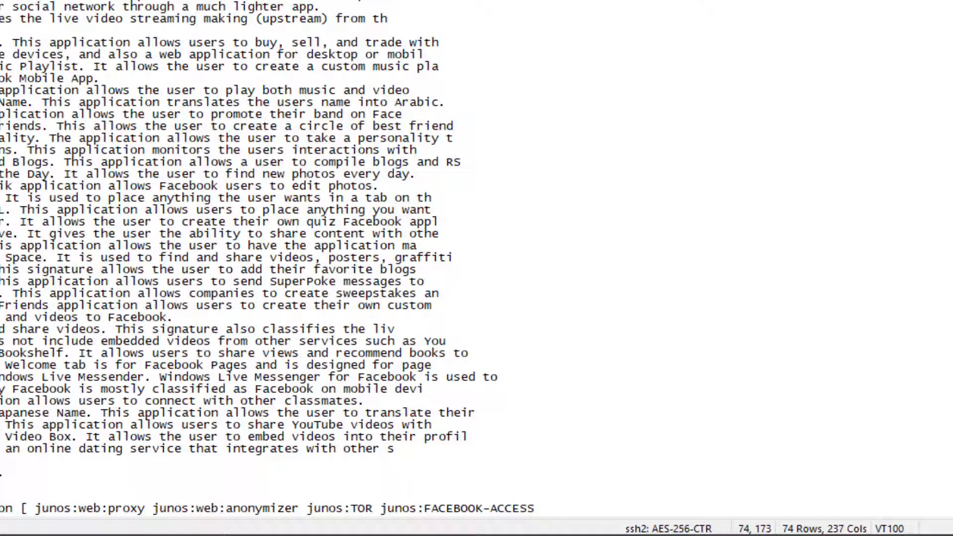
{"action": "type", "text": "]"}
{"action": "key", "text": "Return"}
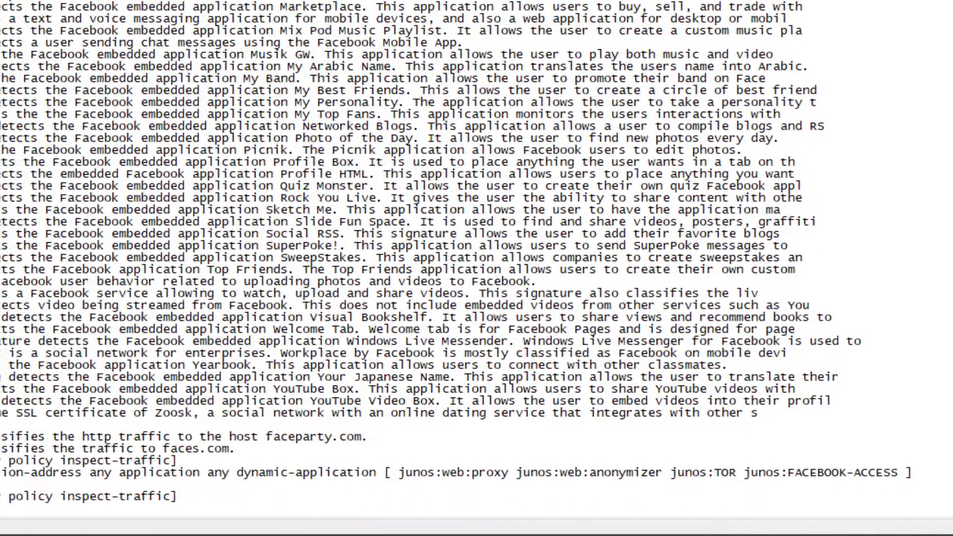
{"action": "type", "text": "set per"}
{"action": "key", "text": "Return"}
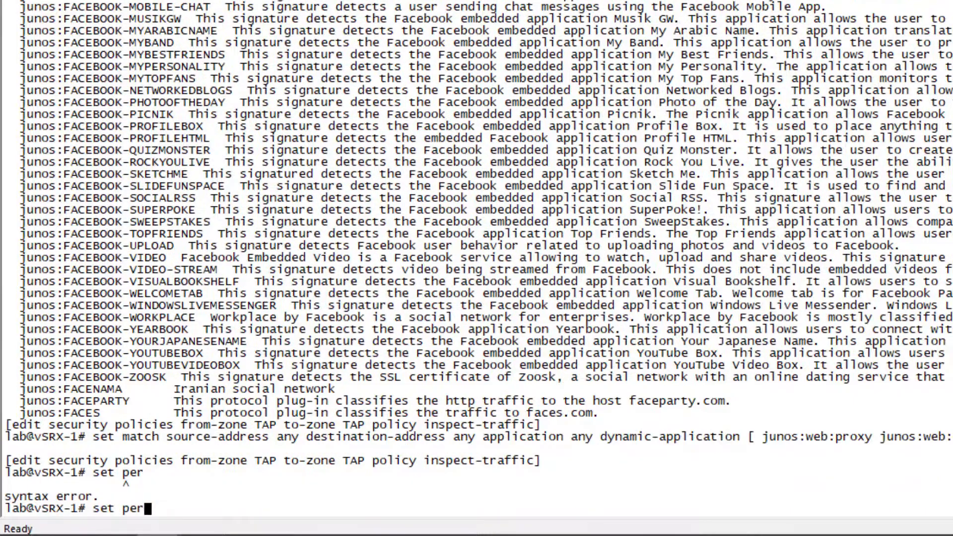
{"action": "key", "text": "BackSpace"}
{"action": "key", "text": "BackSpace"}
{"action": "key", "text": "BackSpace"}
- Set the policy to permit traffic with the security-intelligence application service adding source IPs to the Suspicious_Hosts feed
{"action": "type", "text": "then permit"}
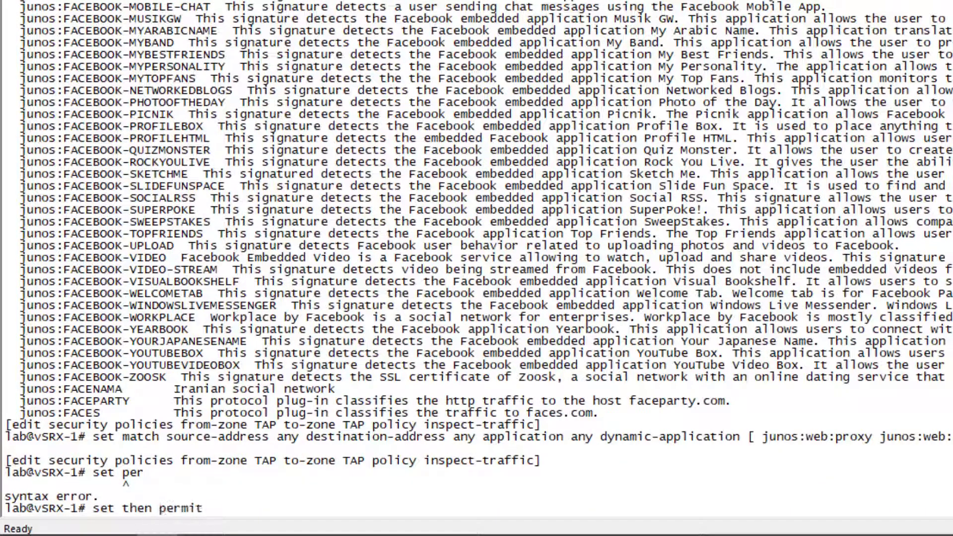
{"action": "type", "text": " application-services security-intelligence "}
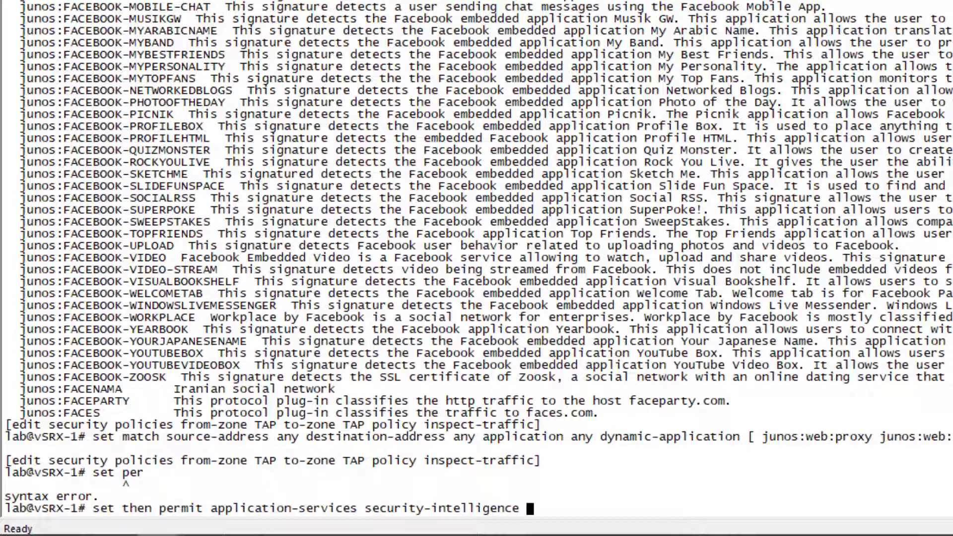
{"action": "type", "text": "?"}
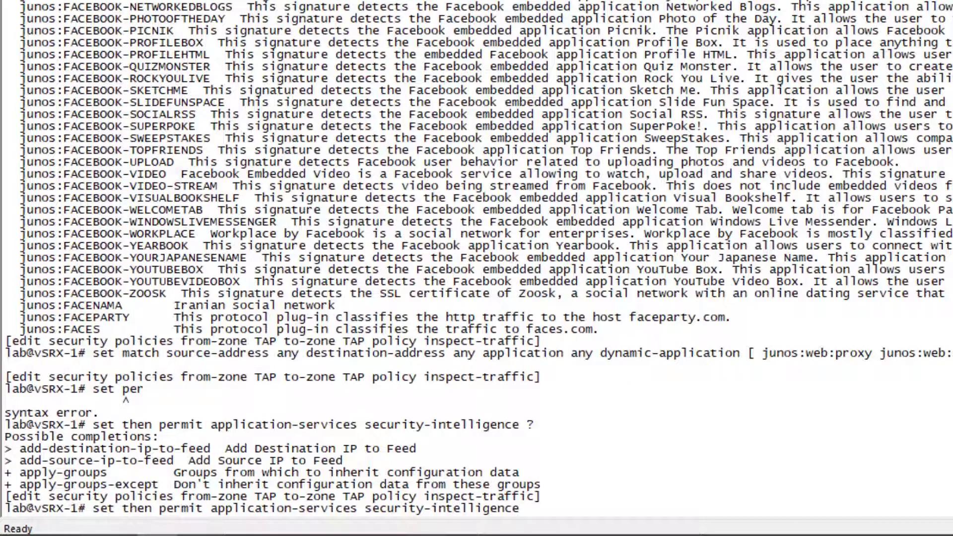
{"action": "type", "text": "add-"}
{"action": "type", "text": "s"}
{"action": "key", "text": "Tab"}
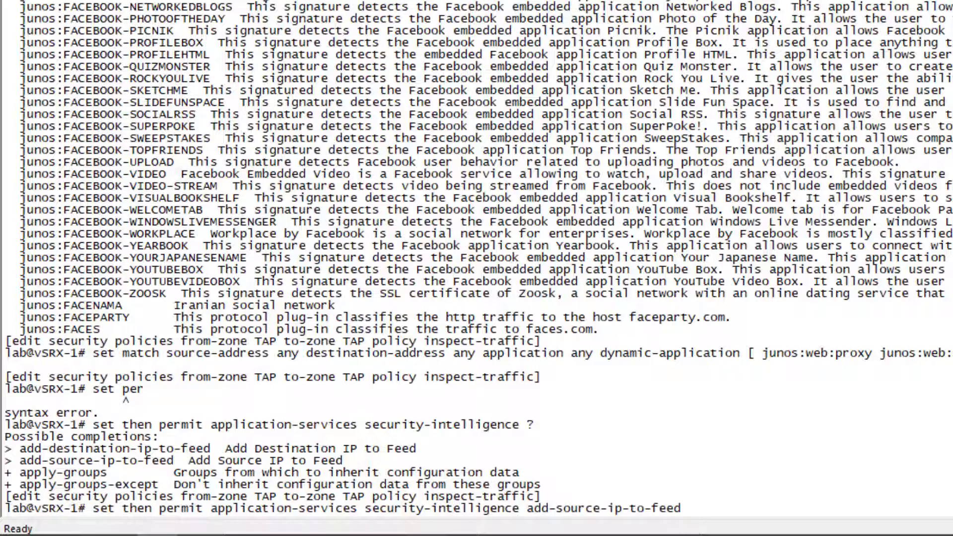
{"action": "type", "text": "S"}
{"action": "key", "text": "Tab"}
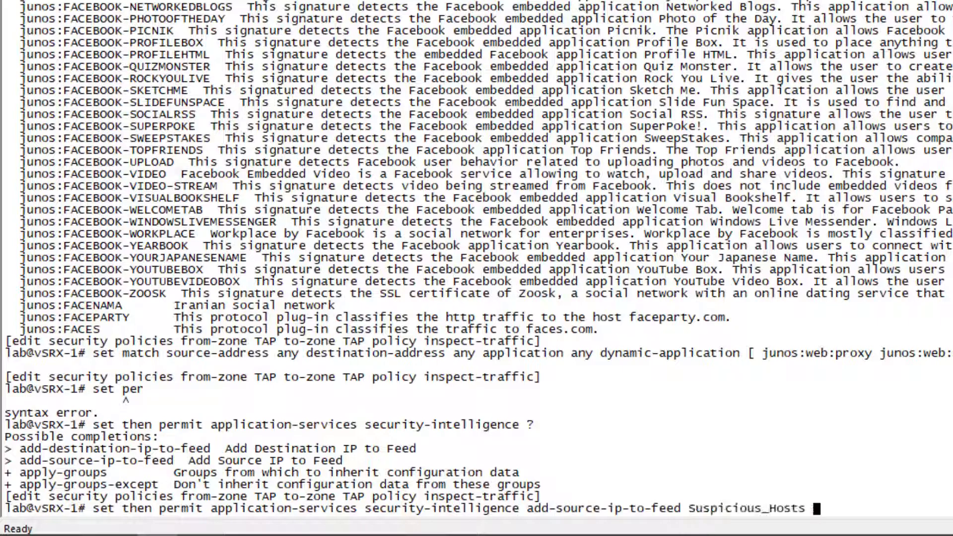
{"action": "key", "text": "Return"}
- Set the same permit action to add destination IPs to the Bad_Internet_Nodes feed
{"action": "key", "text": "Up"}
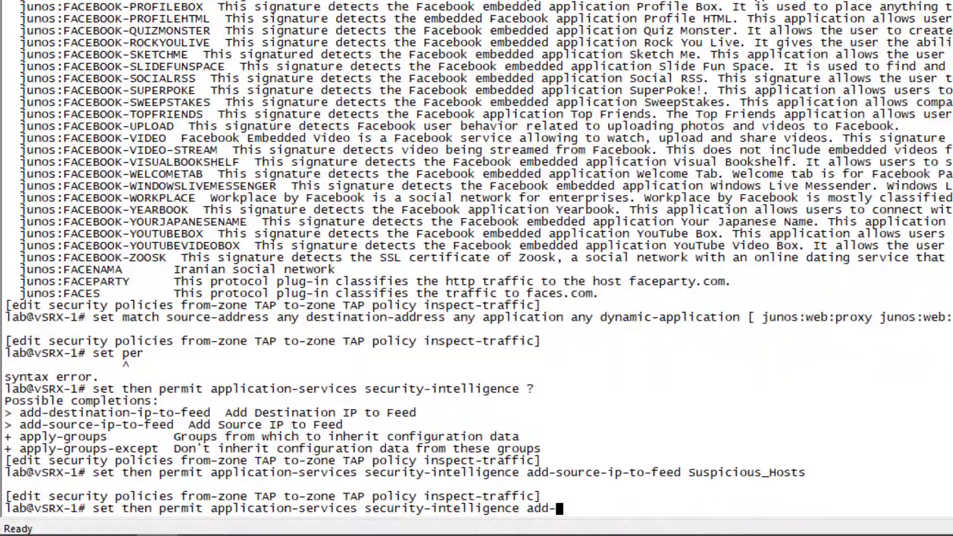
{"action": "type", "text": "d"}
{"action": "key", "text": "Tab"}
{"action": "type", "text": "B"}
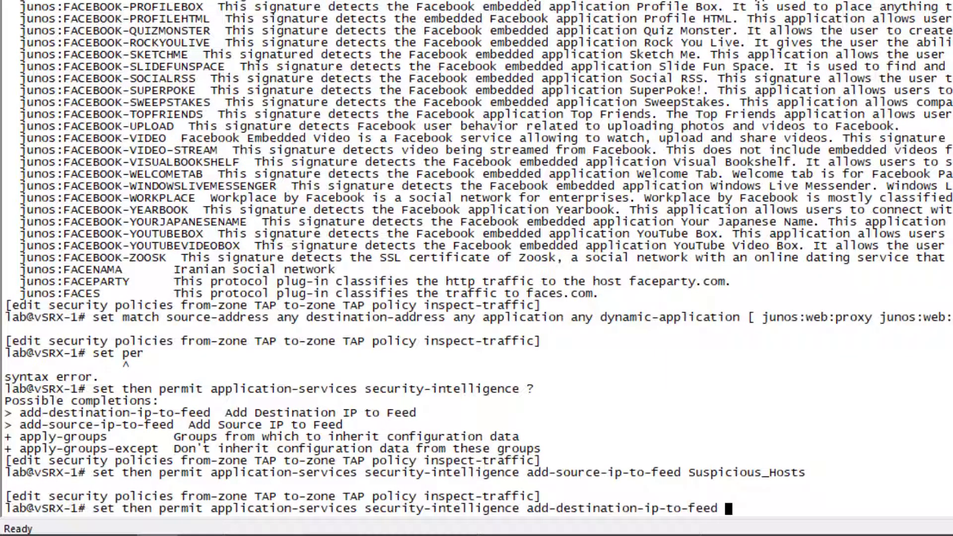
{"action": "key", "text": "Tab"}
{"action": "key", "text": "Return"}
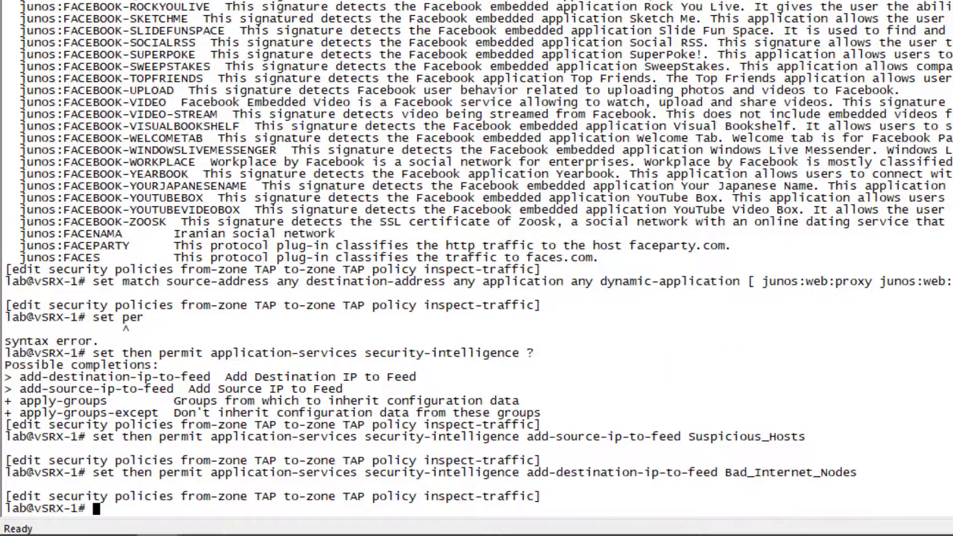
- Display the inspect-traffic policy configuration and commit the changes on vSRX-1
{"action": "type", "text": "show"}
{"action": "key", "text": "Return"}
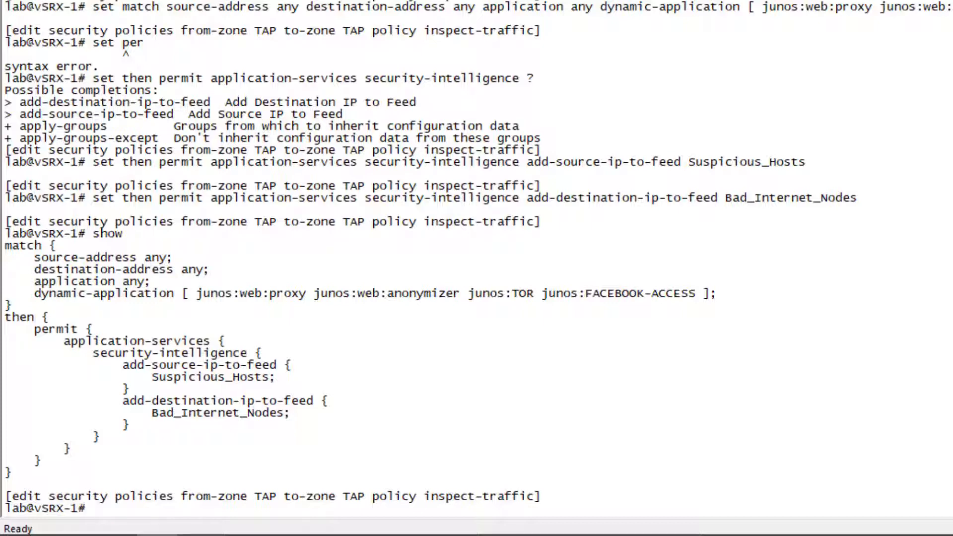
{"action": "type", "text": "commit"}
{"action": "key", "text": "Return"}
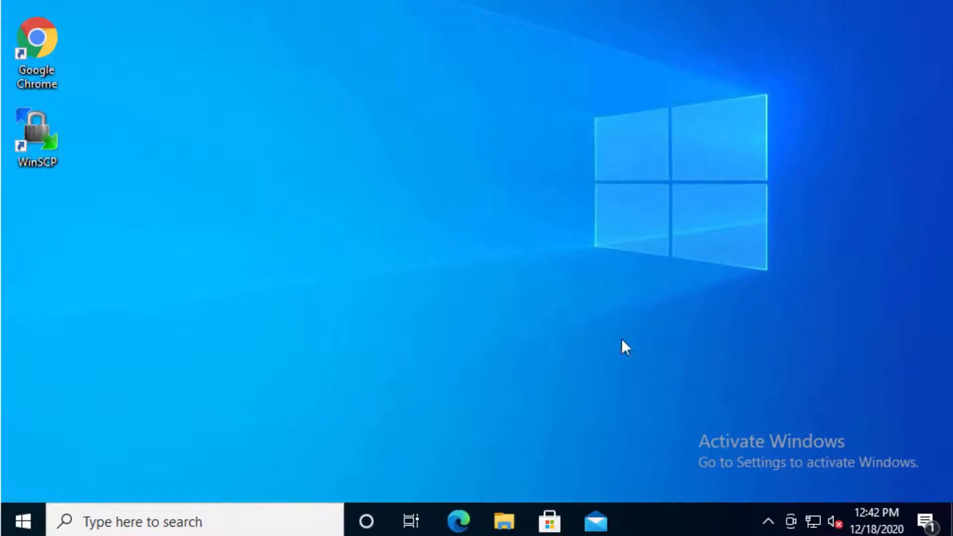
- Open Microsoft Edge on the Windows client desktop and go to facebook.com to generate test traffic
{"action": "left_click", "coordinate": [458, 521]}
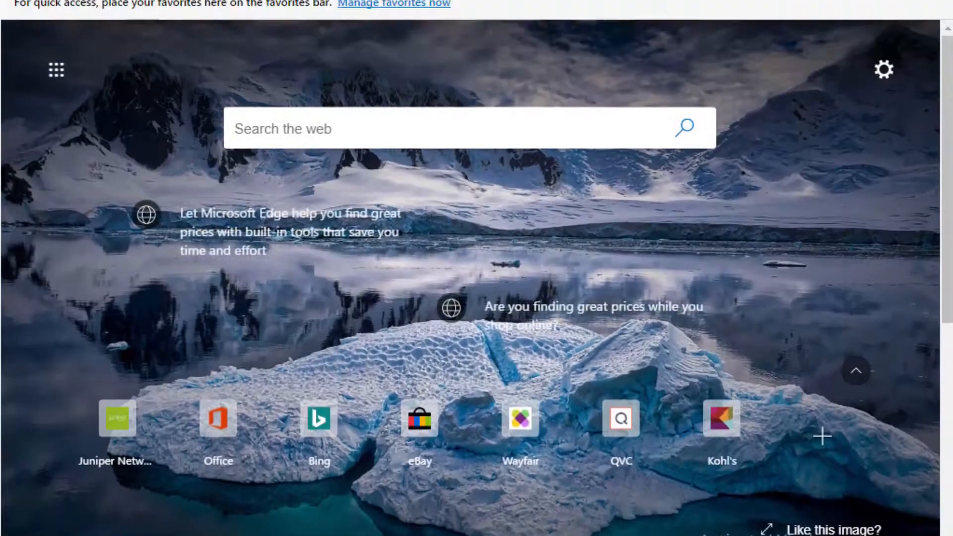
{"action": "type", "text": "face"}
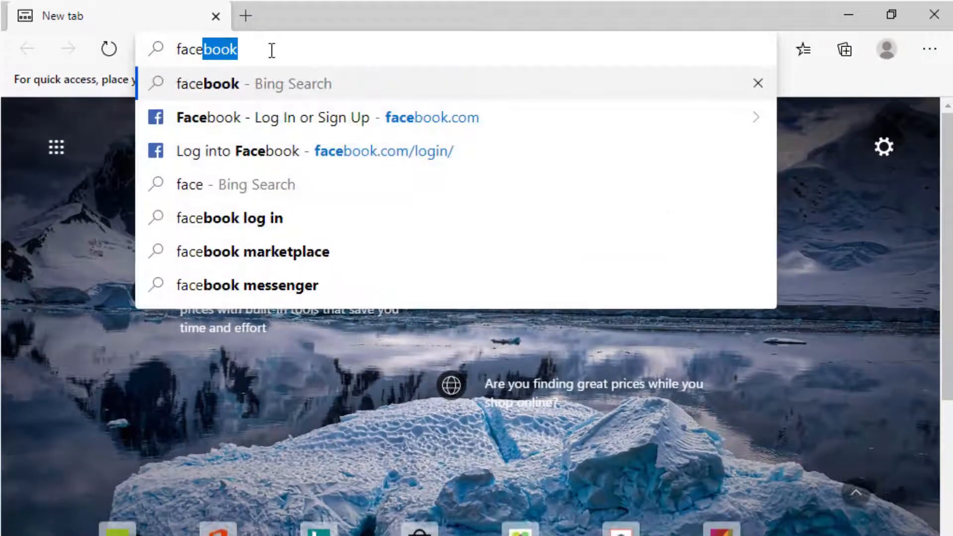
{"action": "type", "text": "book.com"}
{"action": "key", "text": "Tab"}
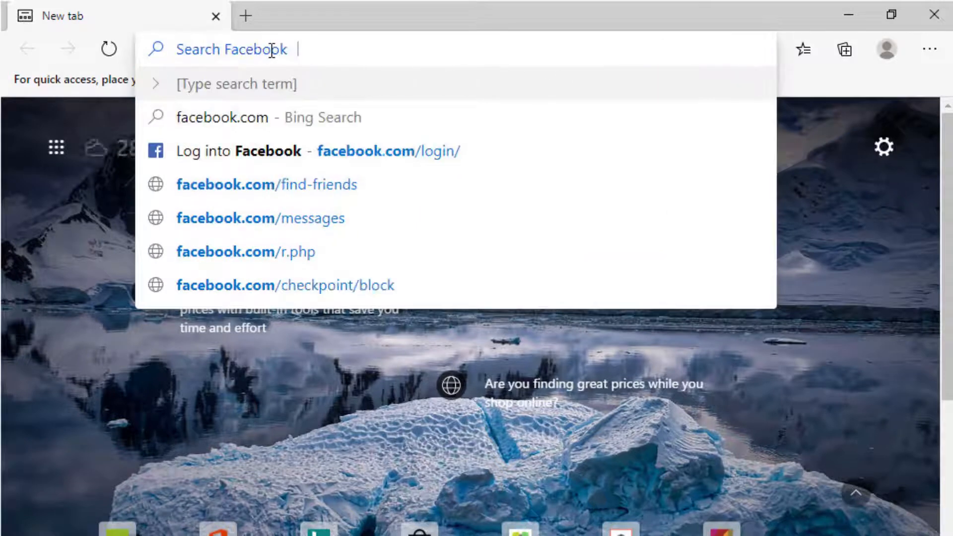
{"action": "key", "text": "BackSpace"}
{"action": "key", "text": "Return"}
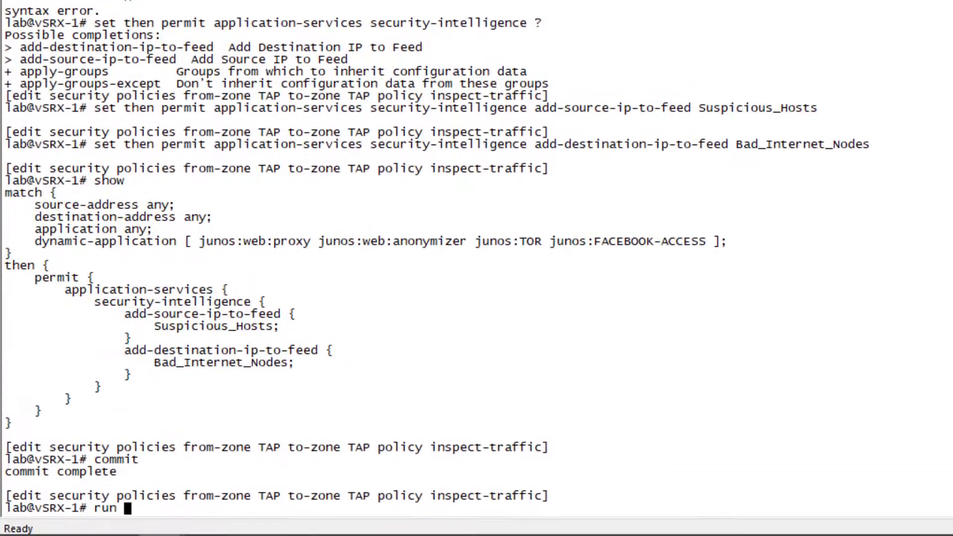
- On vSRX-1, show the security flow sessions for dynamic application junos:FACEBOOK-ACCESS from configuration mode
{"action": "type", "text": "show sec"}
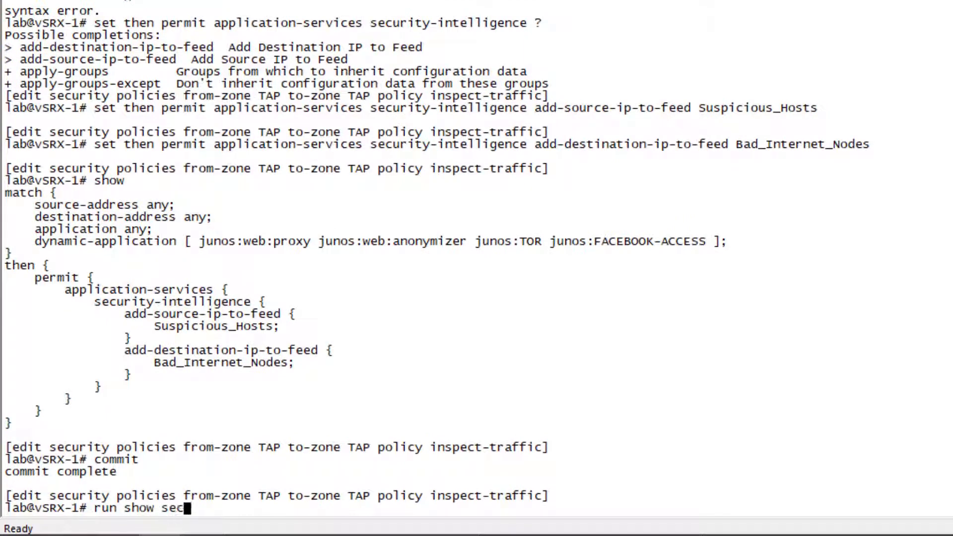
{"action": "type", "text": "urity flow session dynamic-application"}
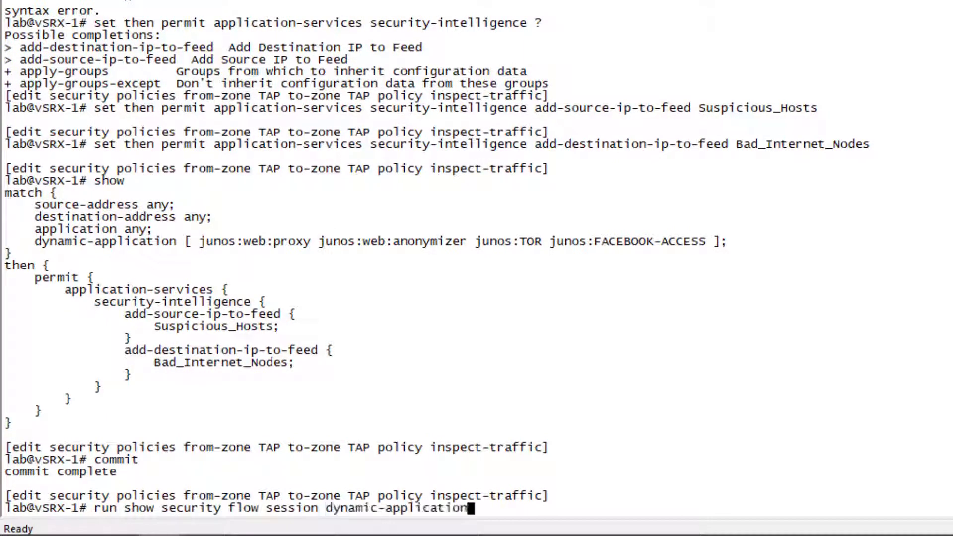
{"action": "type", "text": " junos:"}
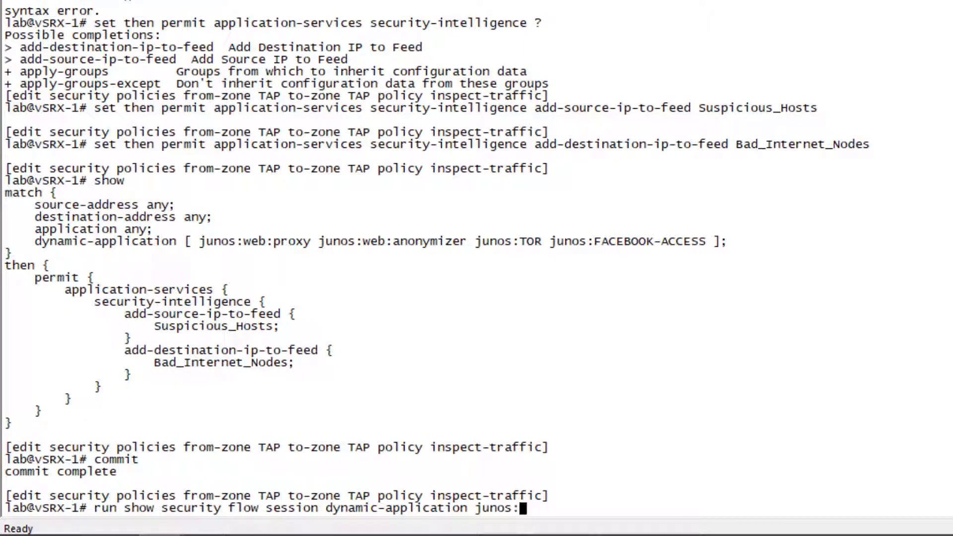
{"action": "type", "text": "FACEBOOK"}
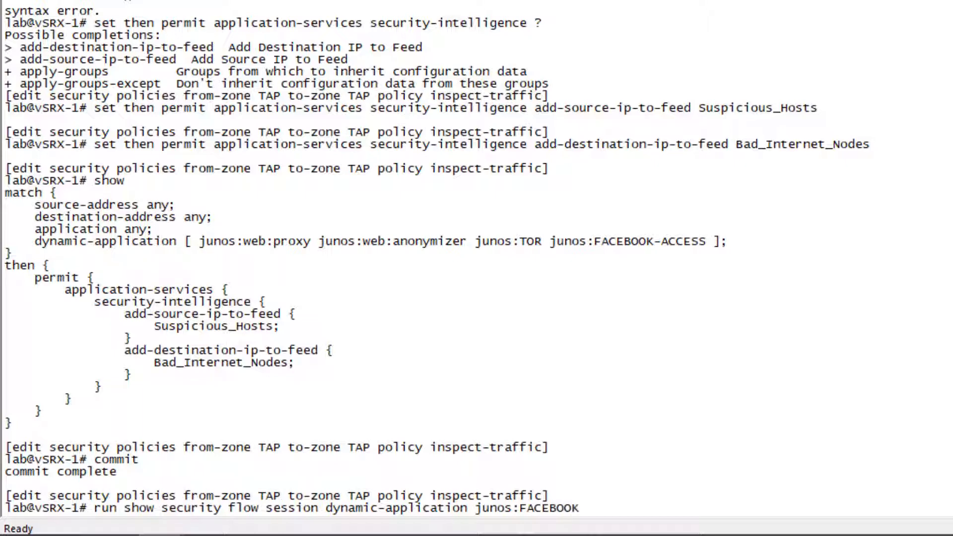
{"action": "type", "text": "-ACCESS"}
{"action": "key", "text": "Return"}
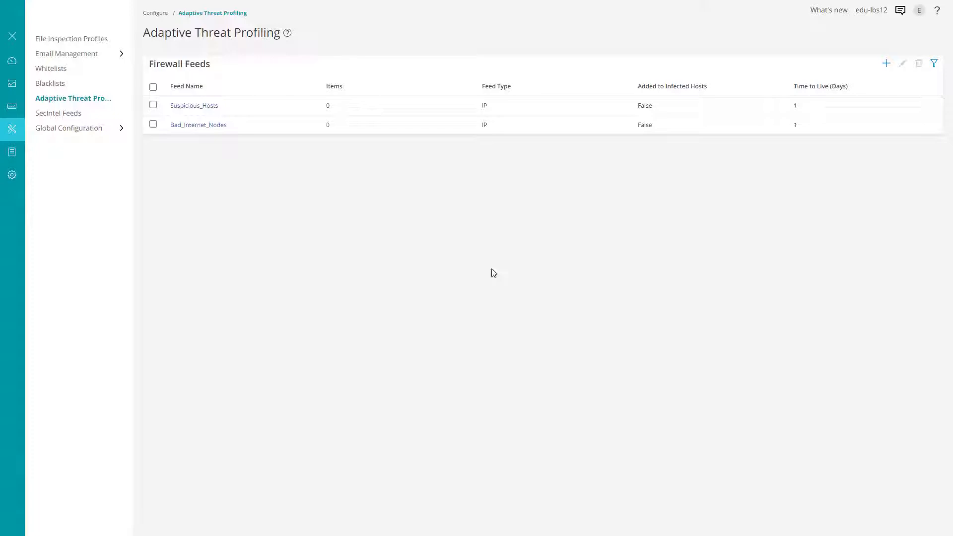
- In the Adaptive Threat Profiling web page, view the feed items of the Suspicious_Hosts feed
{"action": "left_click", "coordinate": [63, 101]}
{"action": "left_click", "coordinate": [194, 106]}
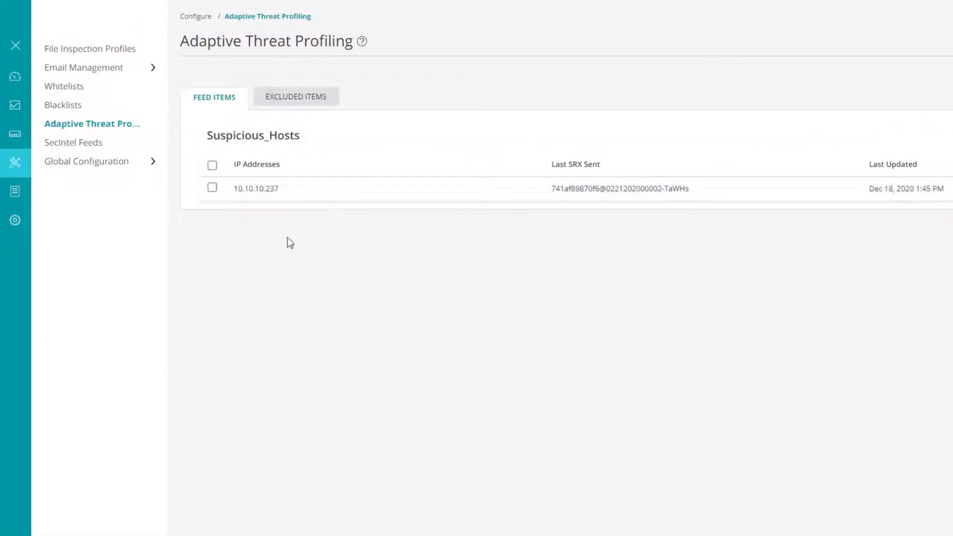
- Return to the Adaptive Threat Profiling feed list and view the feed items of the Bad_Internet_Nodes feed
{"action": "left_click", "coordinate": [111, 127]}
{"action": "left_click", "coordinate": [255, 158]}
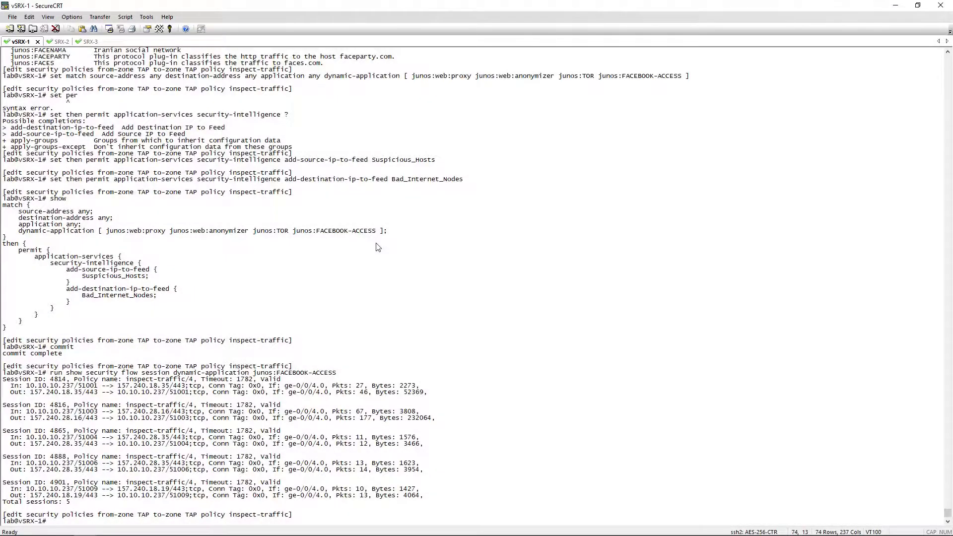
- On vSRX-1, show the services security-intelligence category summary from configuration mode, and run the same command again for refreshed feed data
{"action": "type", "text": "run show"}
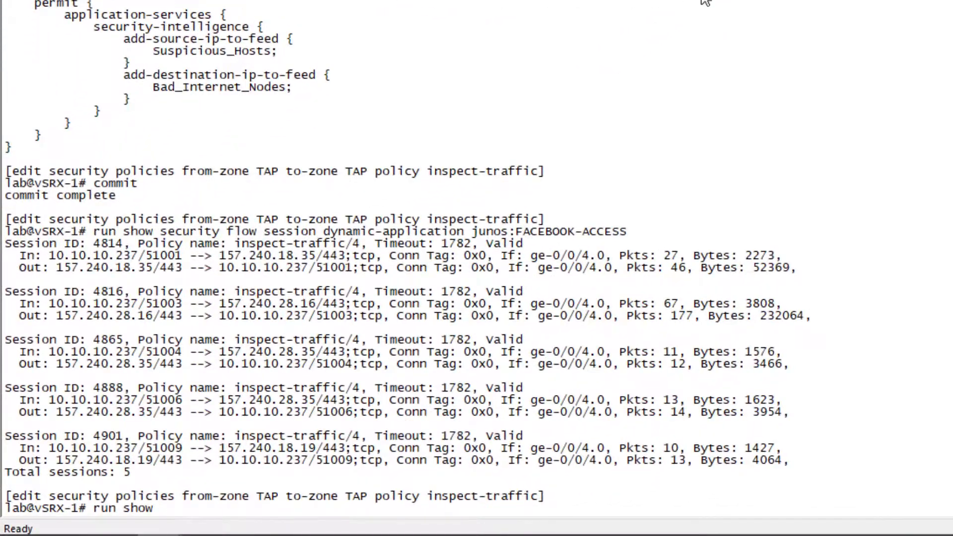
{"action": "type", "text": " sev"}
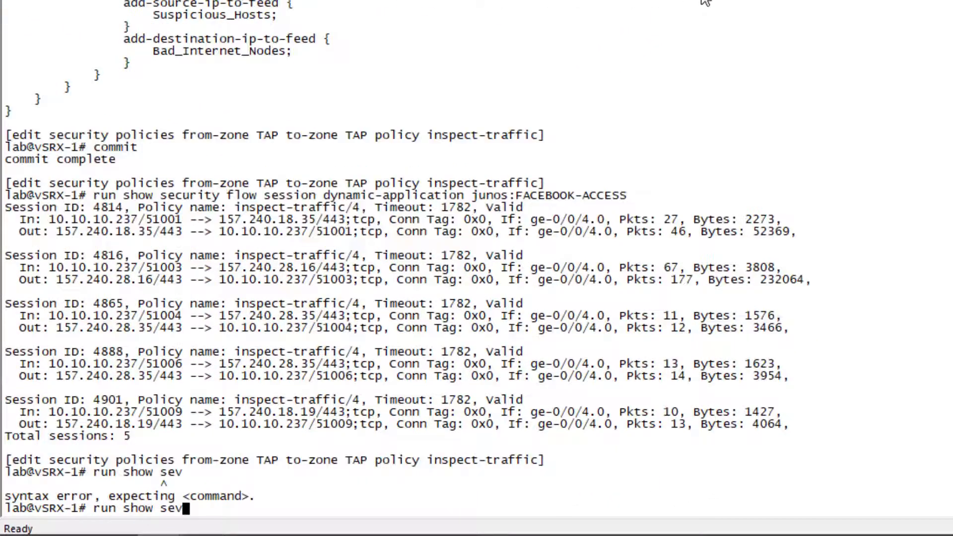
{"action": "key", "text": "BackSpace"}
{"action": "type", "text": "rvices security-intelligence "}
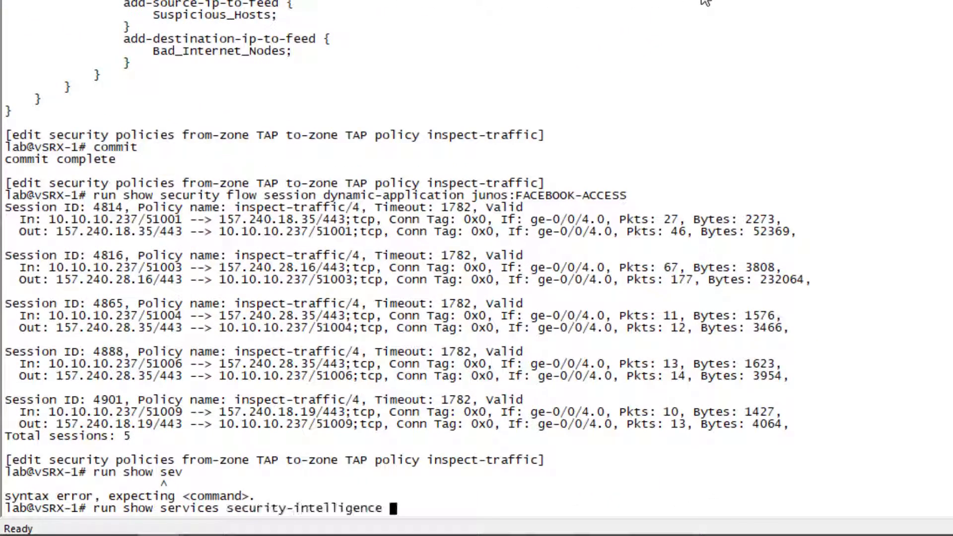
{"action": "type", "text": "category summary"}
{"action": "key", "text": "Return"}
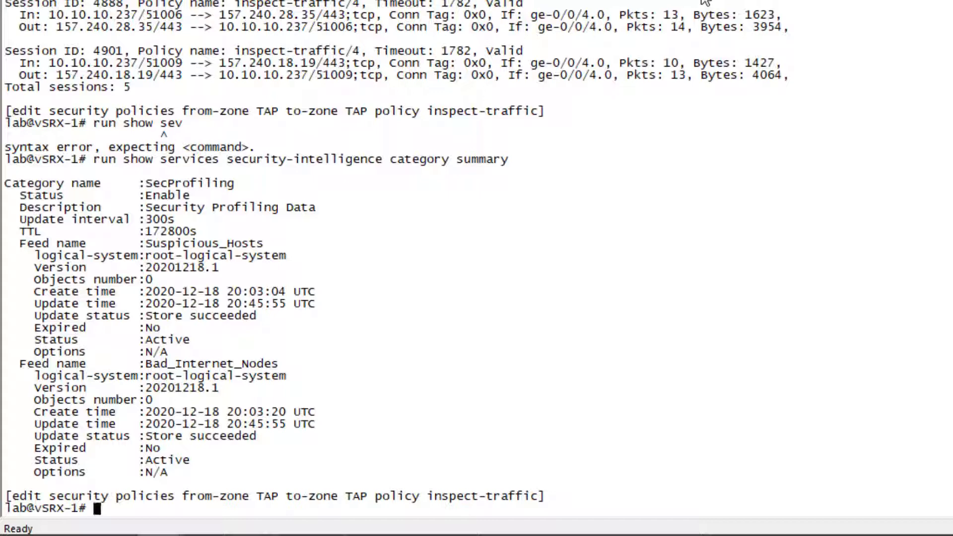
{"action": "key", "text": "Up"}
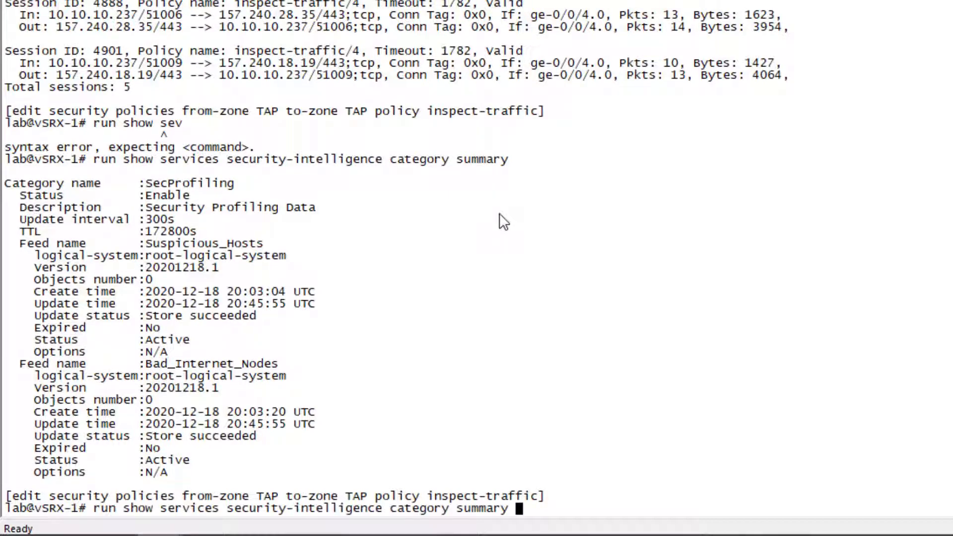
{"action": "key", "text": "Return"}
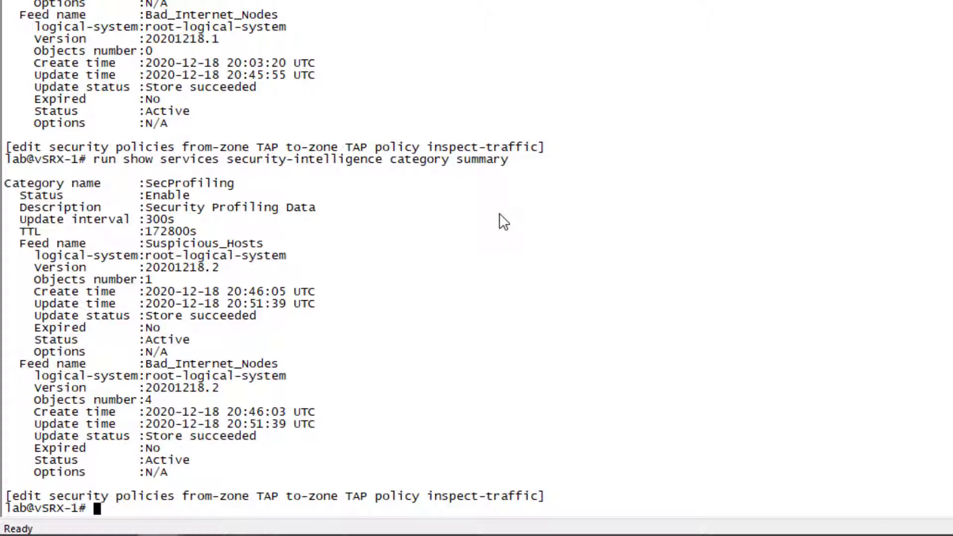
- Show the services security-intelligence sec-profiling-feed status on vSRX-1 from configuration mode
{"action": "type", "text": "run show services "}
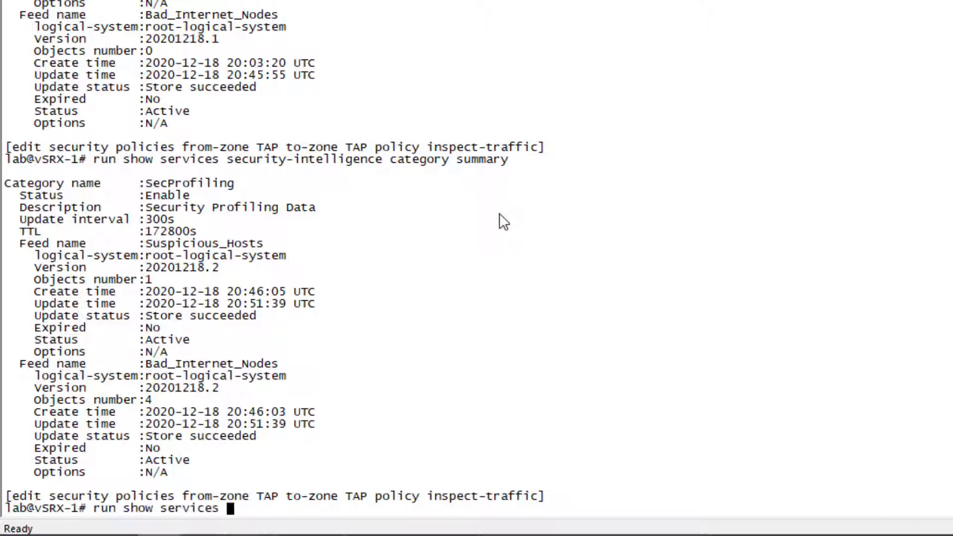
{"action": "type", "text": "security-intelligence "}
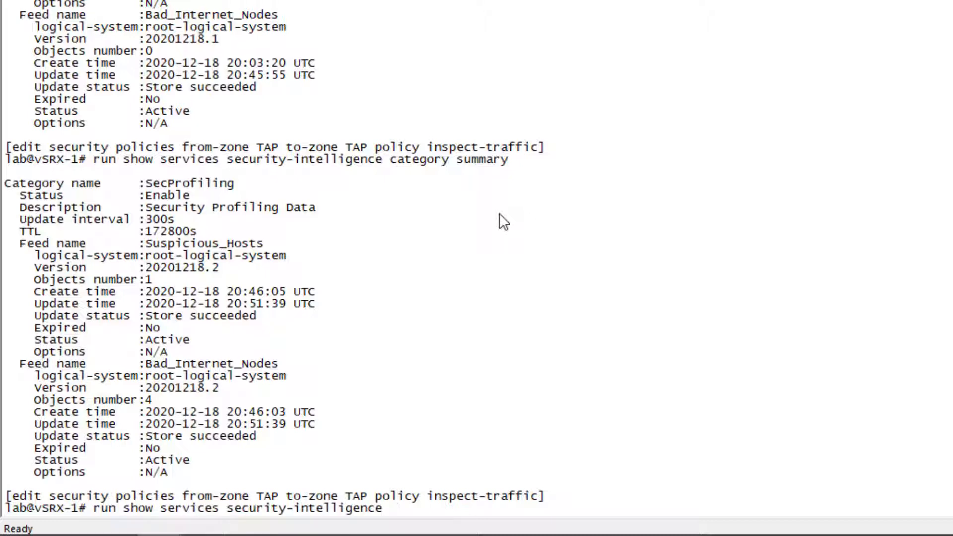
{"action": "type", "text": "sec-profiling-feed status"}
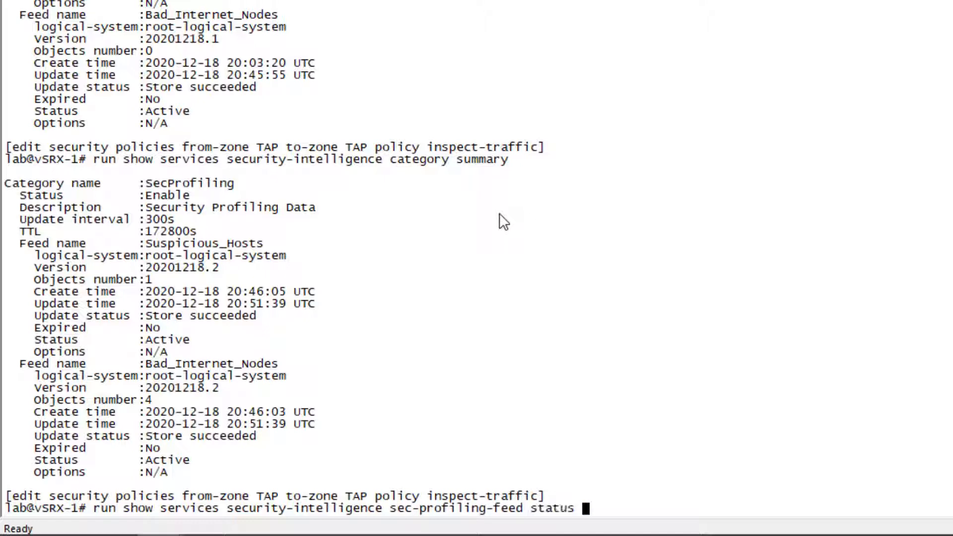
{"action": "key", "text": "Return"}
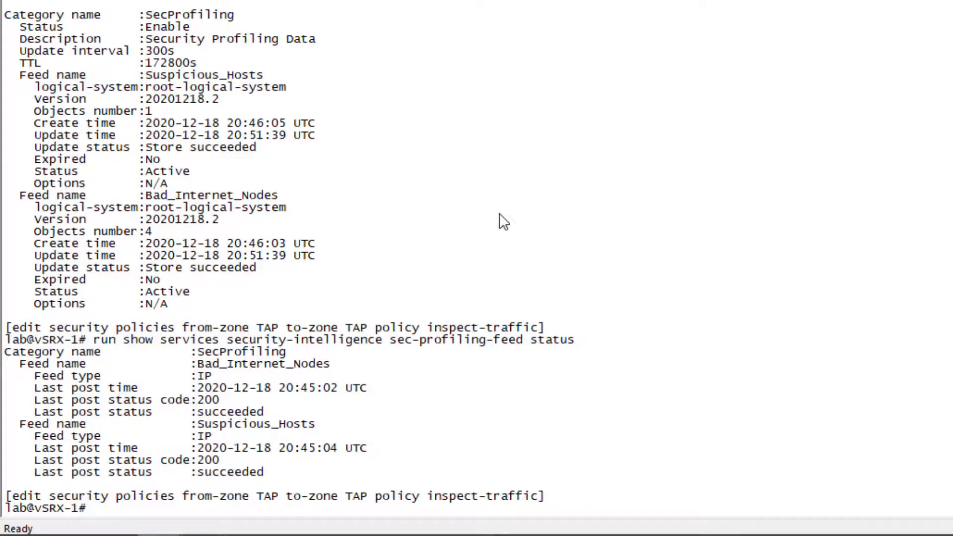